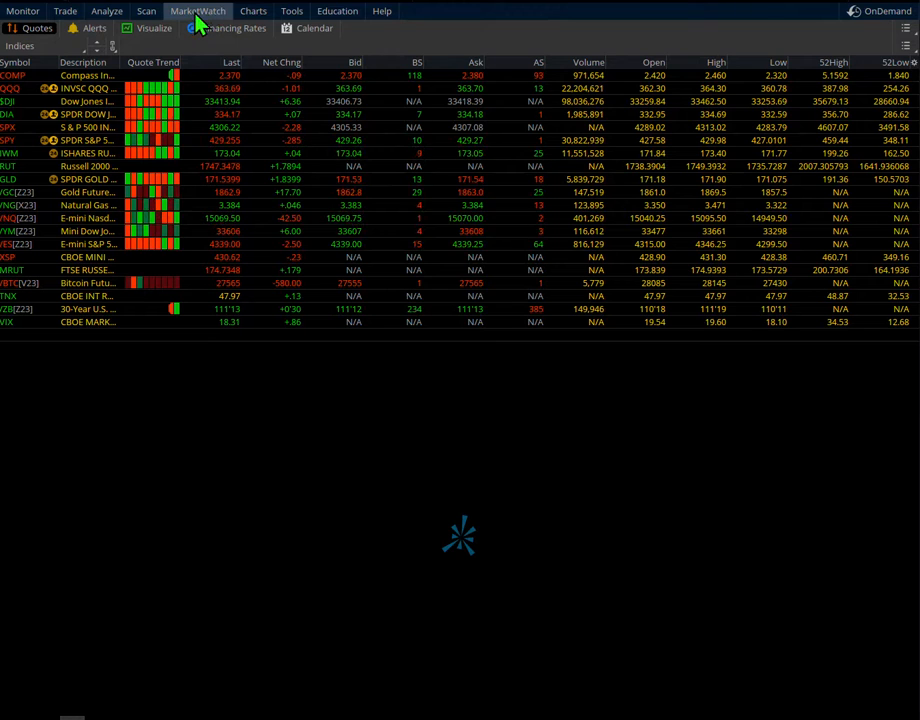
Step: Start a price alert for NVDA from its bid quote on the Alerts page, with the condition LAST at or above
{"action": "left_click", "coordinate": [88, 30]}
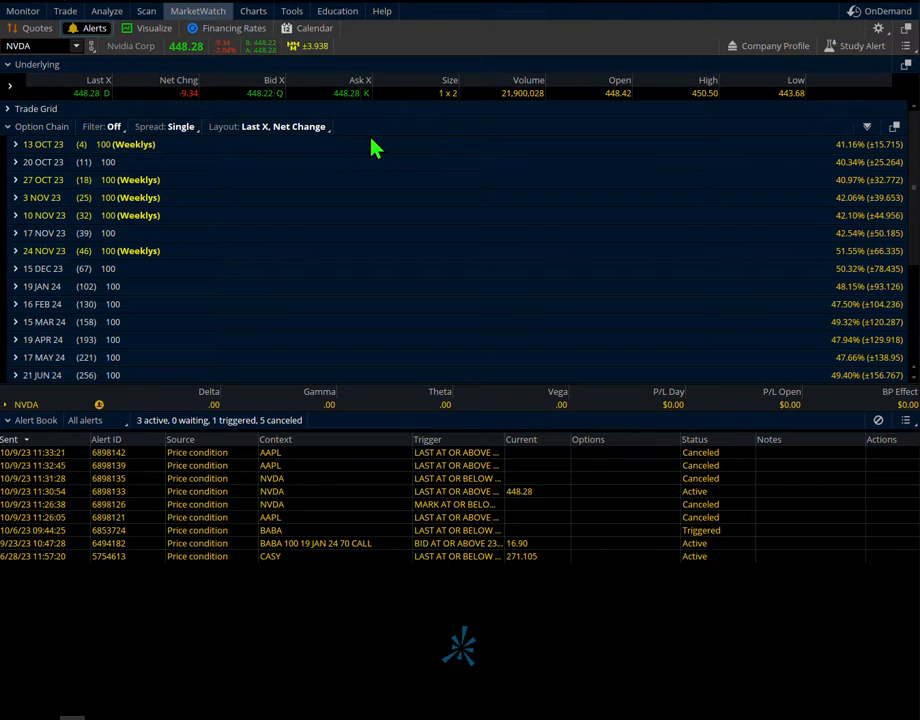
{"action": "left_click", "coordinate": [259, 97]}
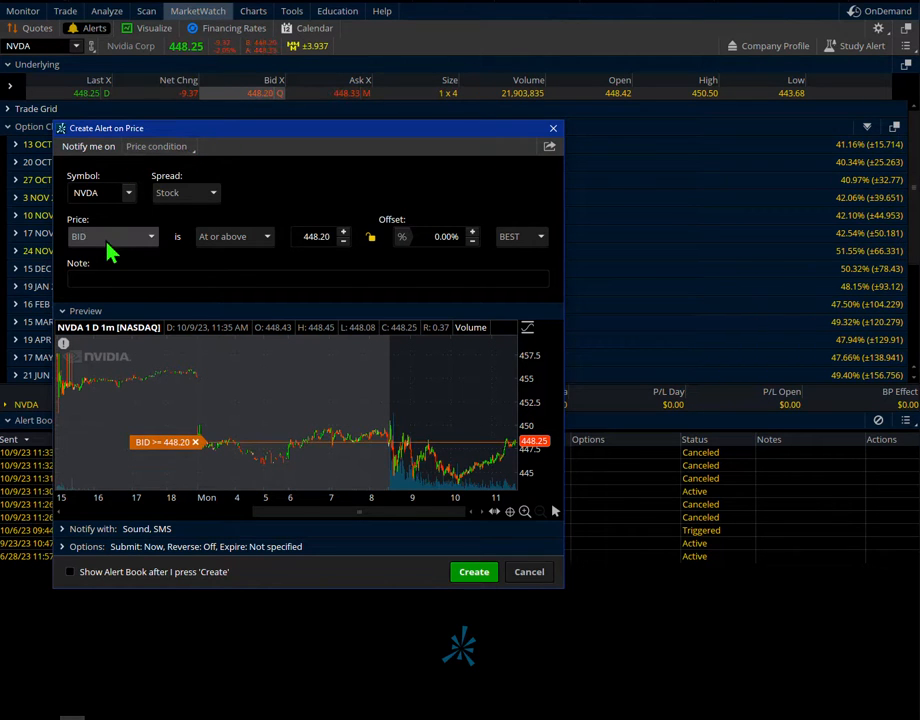
{"action": "left_click", "coordinate": [149, 238]}
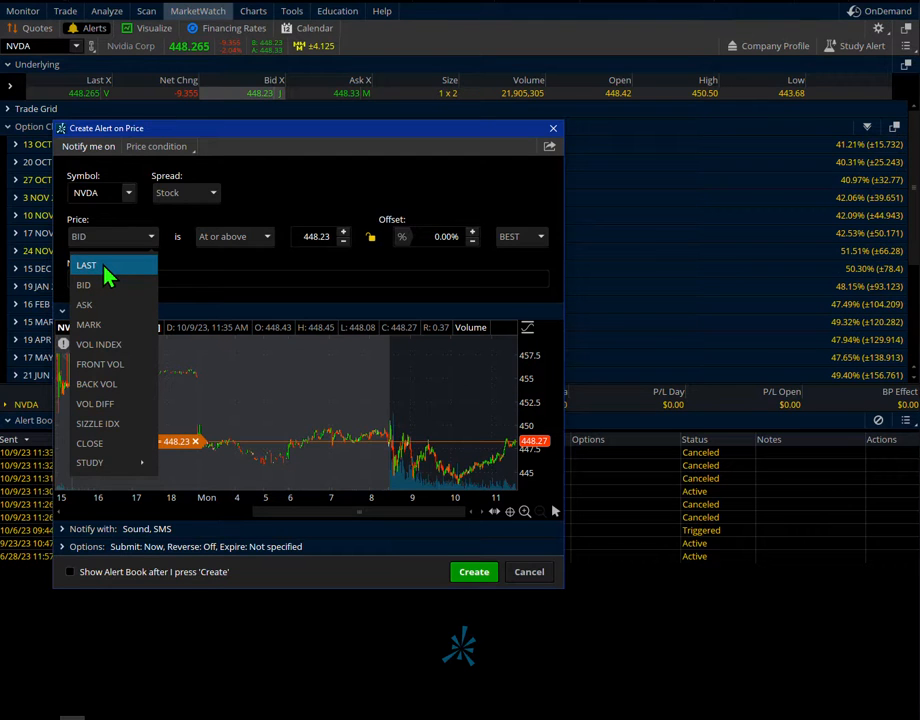
{"action": "left_click", "coordinate": [108, 269]}
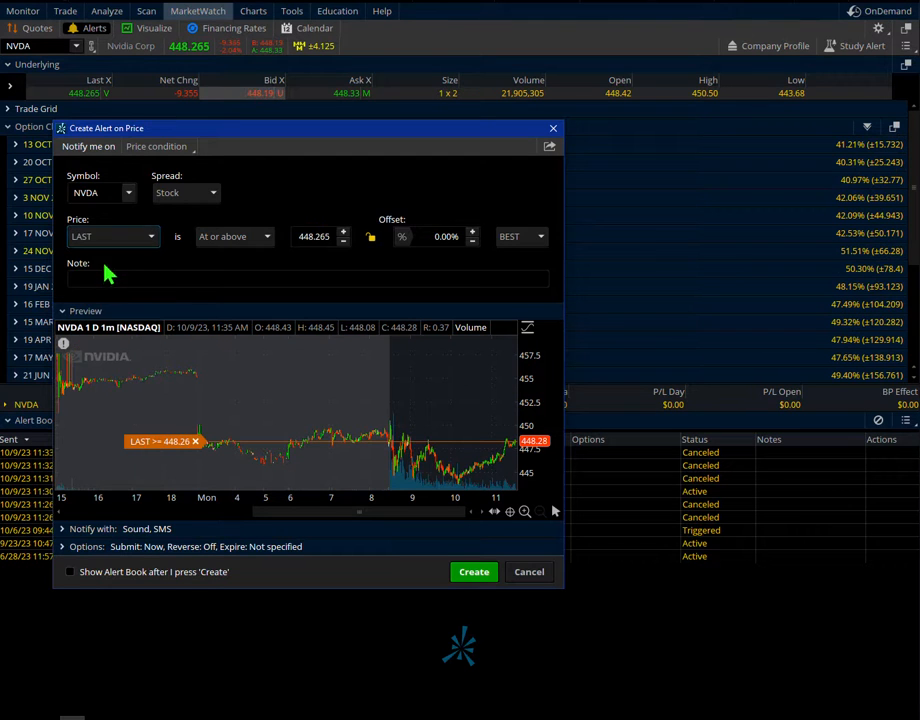
{"action": "left_click", "coordinate": [258, 241]}
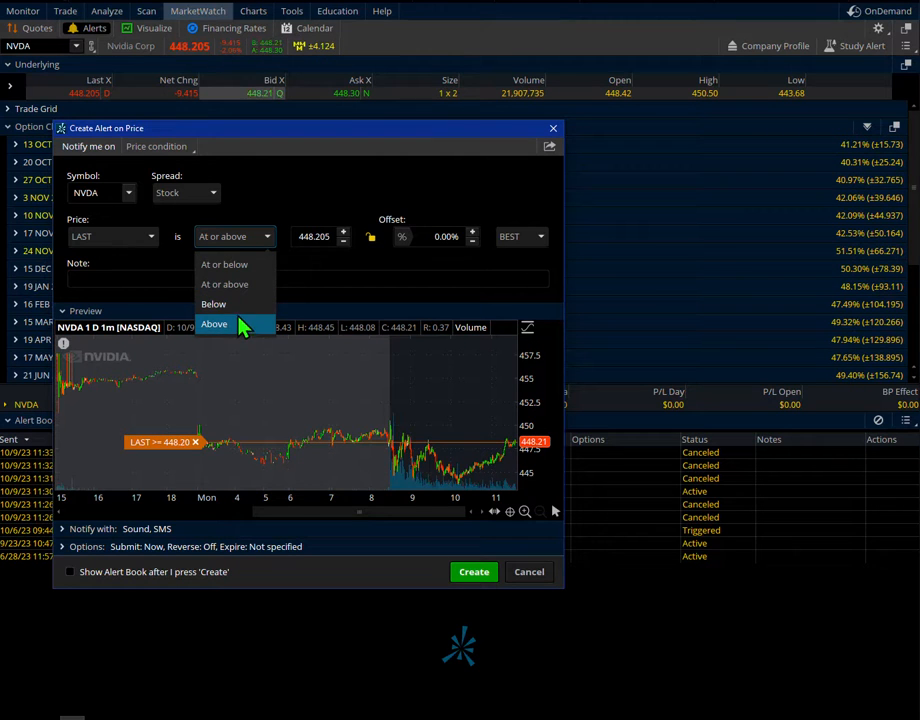
{"action": "left_click", "coordinate": [240, 284]}
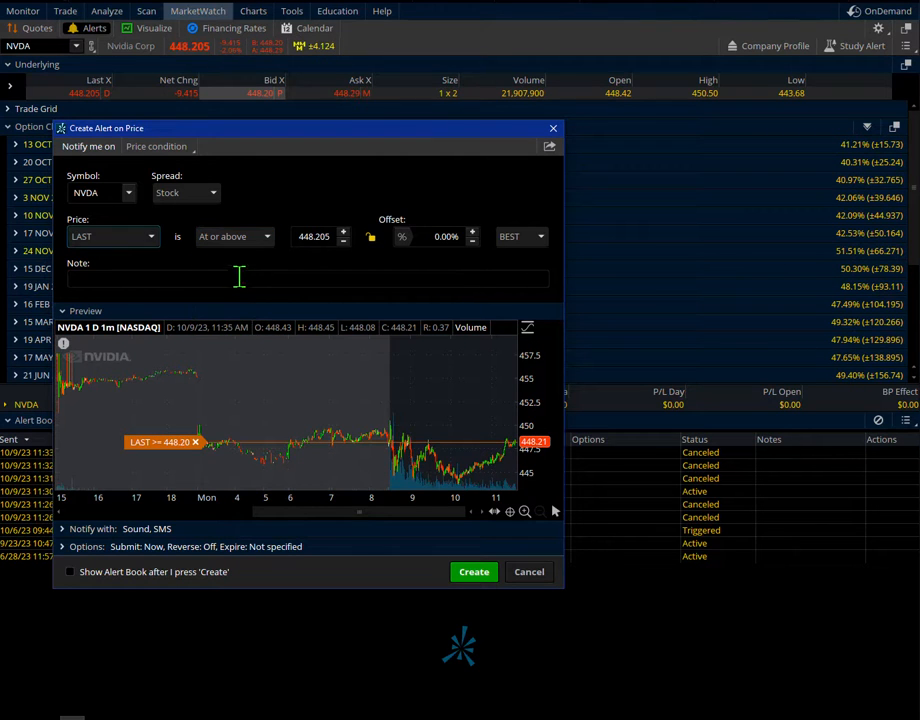
Step: Set the NVDA alert's trigger price to 449.30 and create the alert
{"action": "left_click", "coordinate": [326, 237]}
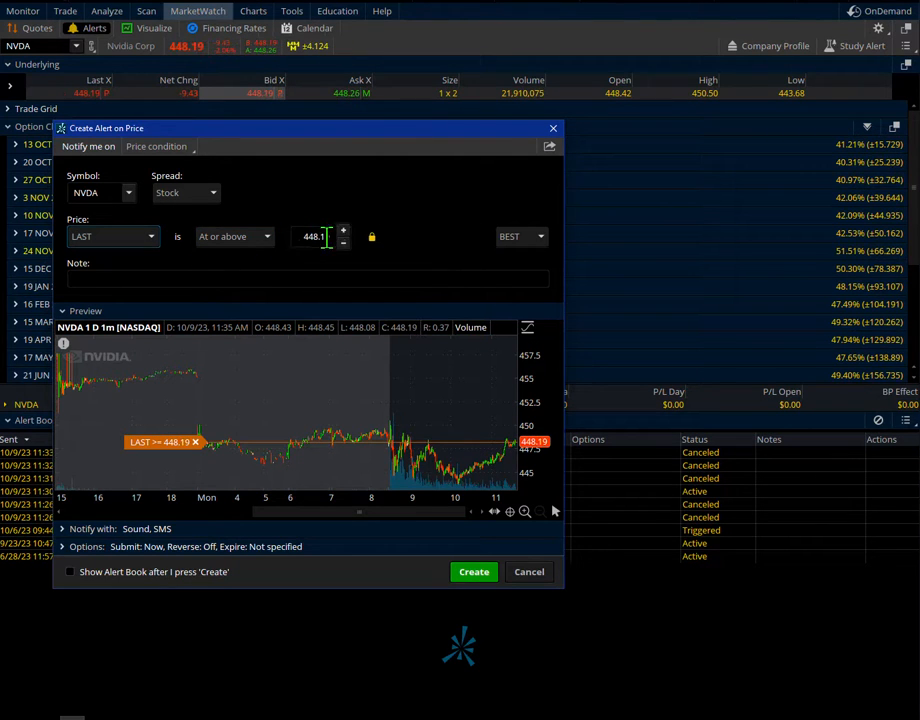
{"action": "left_click", "coordinate": [307, 240]}
{"action": "type", "text": "44"}
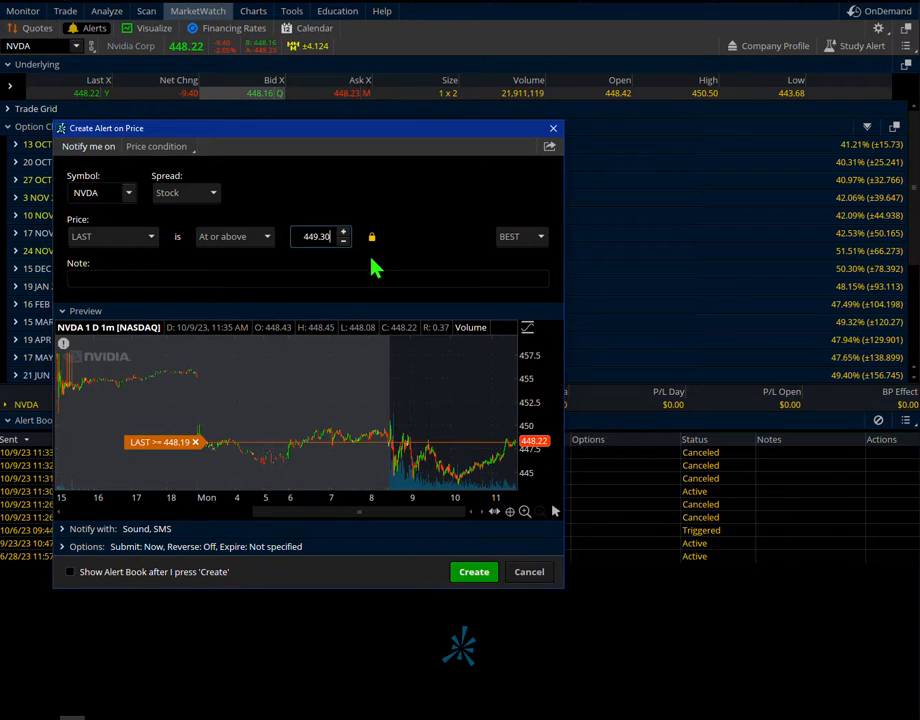
{"action": "left_click", "coordinate": [489, 573]}
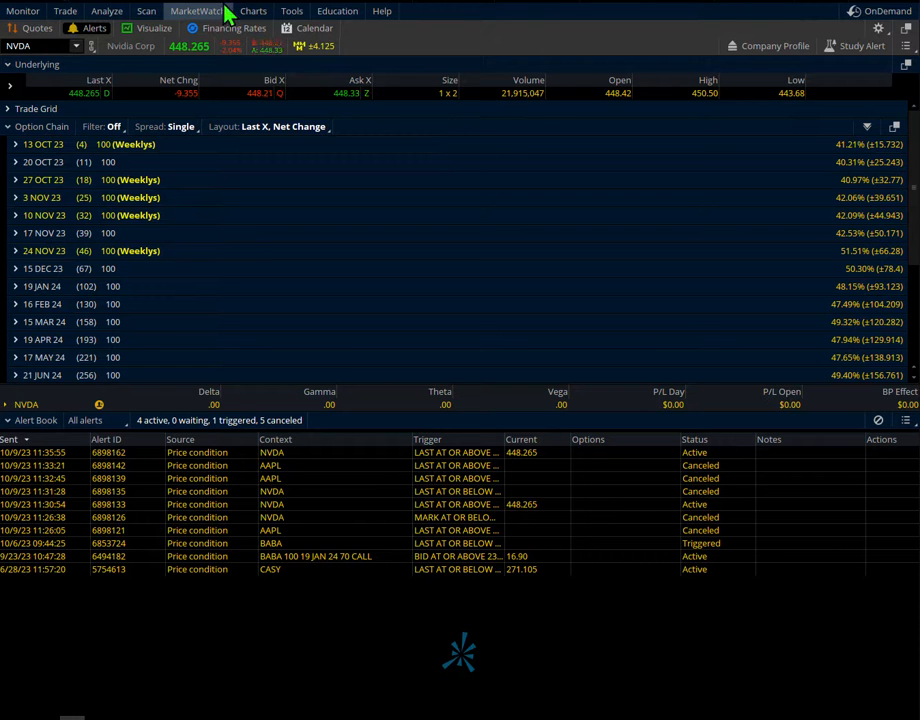
Step: Create a second NVDA price alert from the ask quote on the Trade page, with the condition LAST at or below 444.44
{"action": "left_click", "coordinate": [68, 15]}
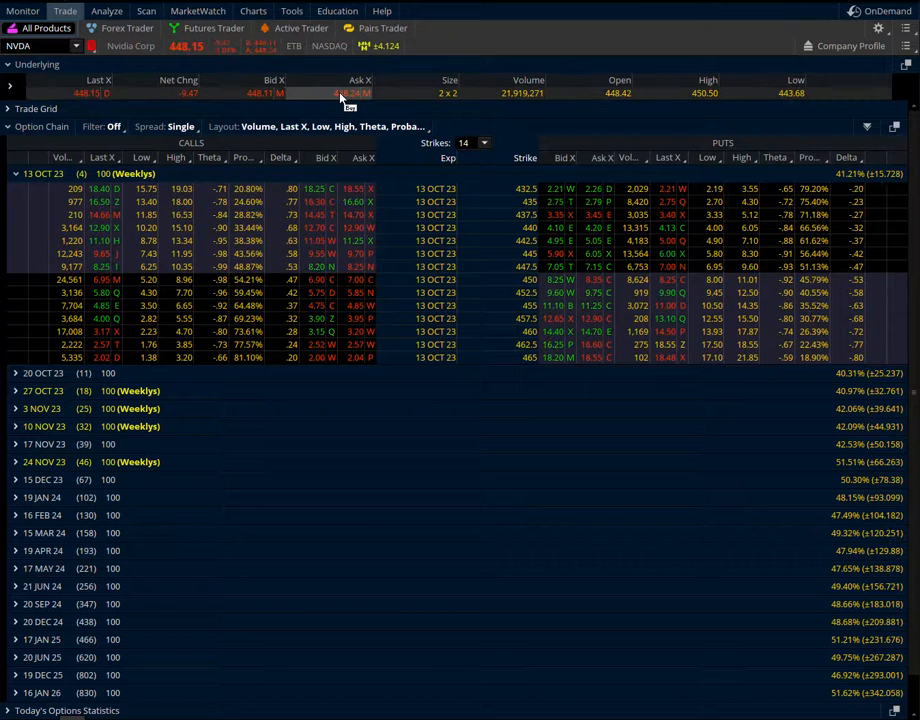
{"action": "right_click", "coordinate": [341, 97]}
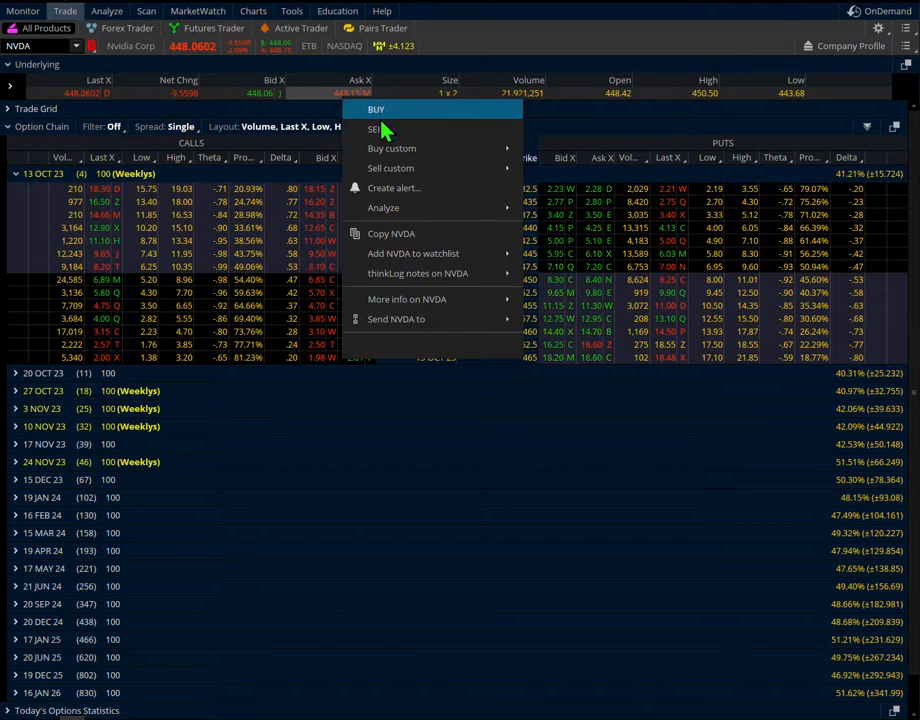
{"action": "left_click", "coordinate": [447, 195]}
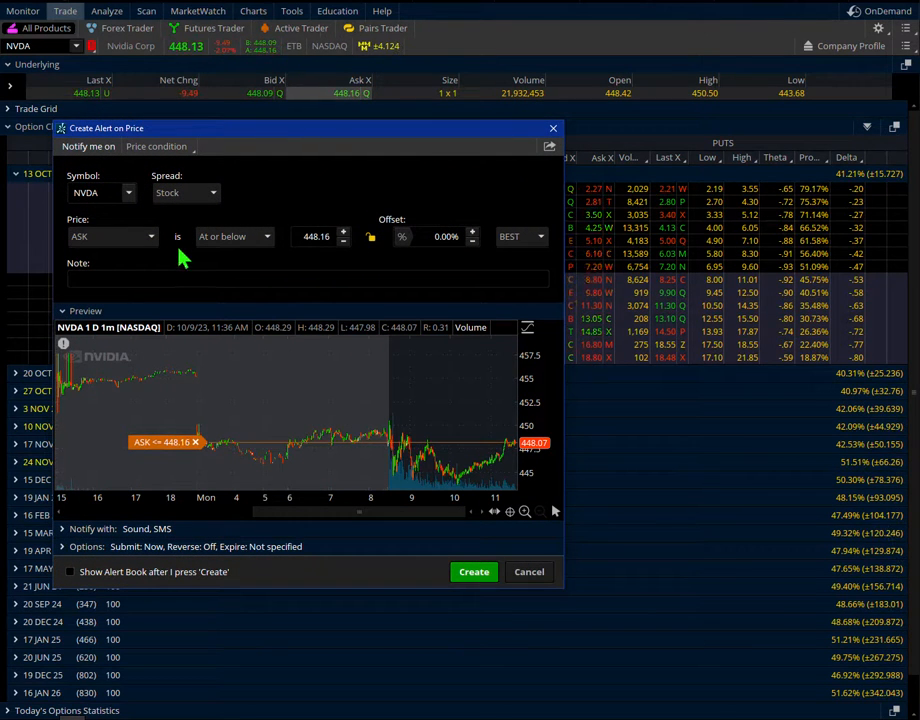
{"action": "left_click", "coordinate": [118, 240]}
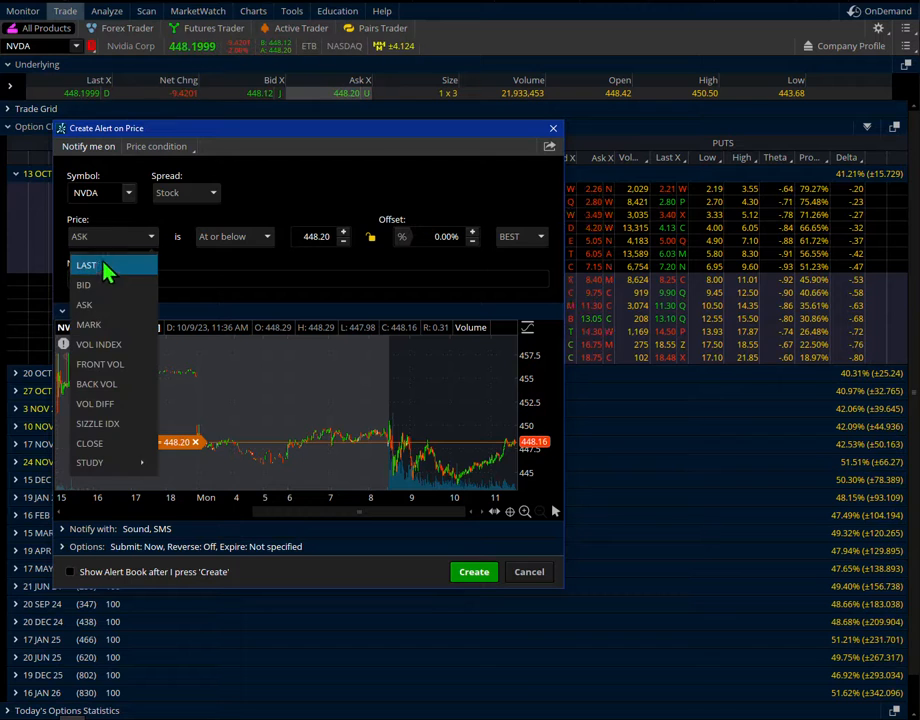
{"action": "left_click", "coordinate": [103, 268]}
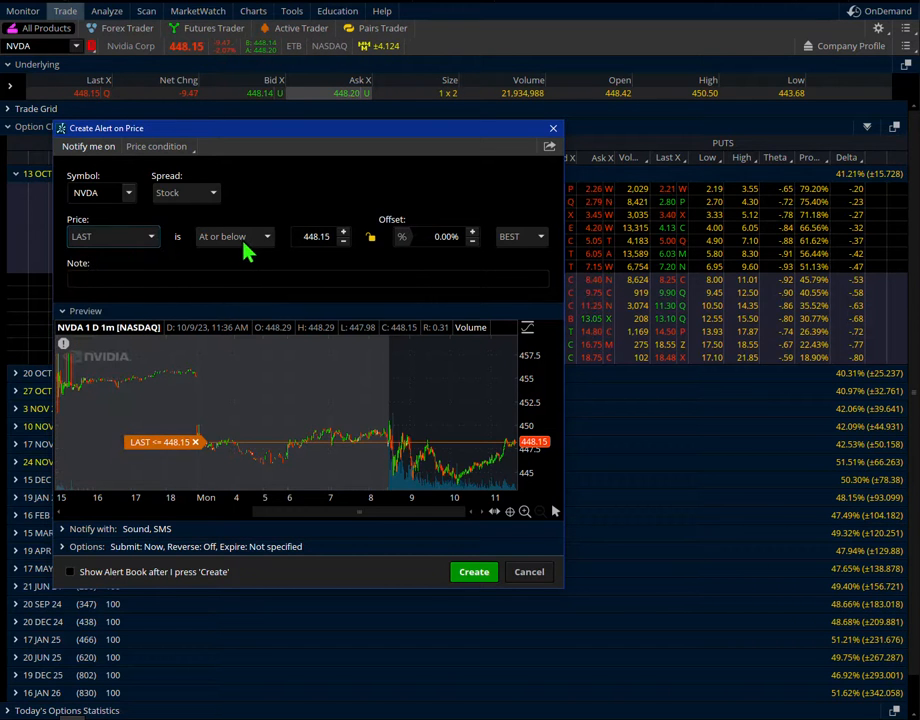
{"action": "left_click", "coordinate": [300, 236]}
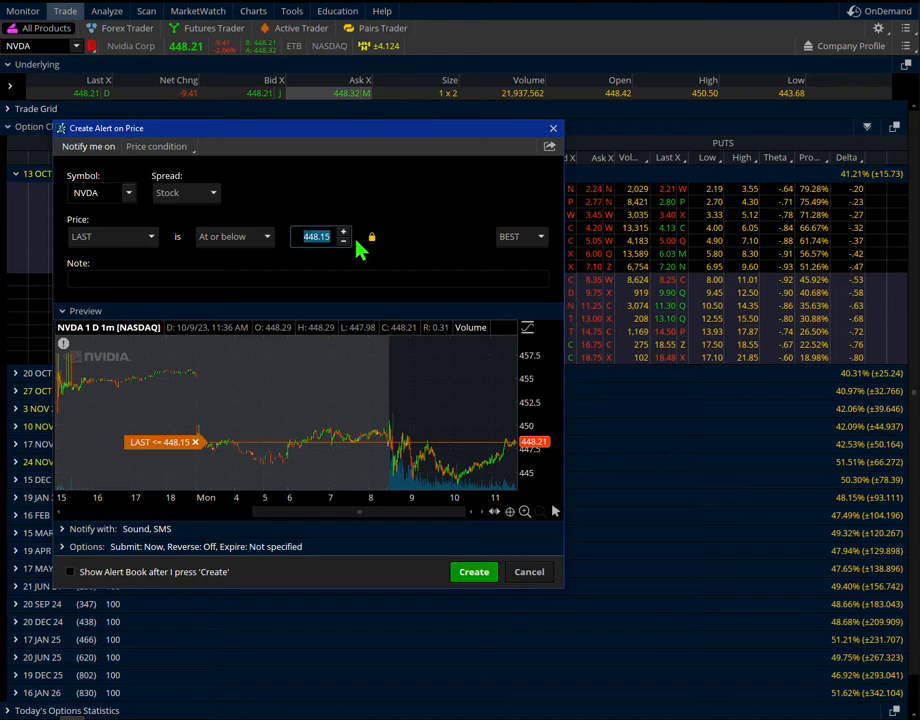
{"action": "type", "text": "444.44"}
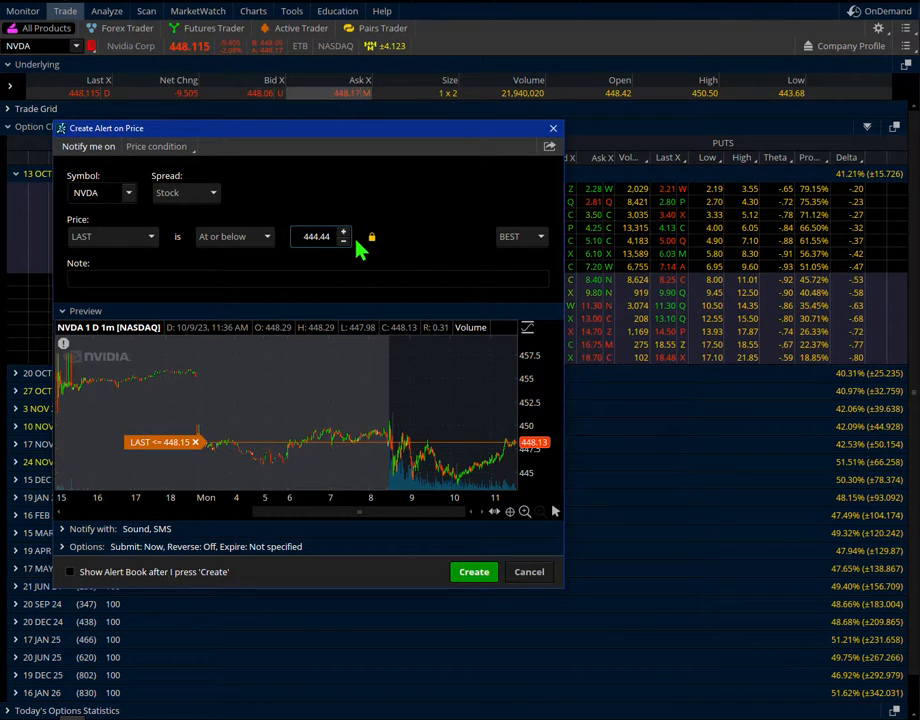
{"action": "left_click", "coordinate": [474, 572]}
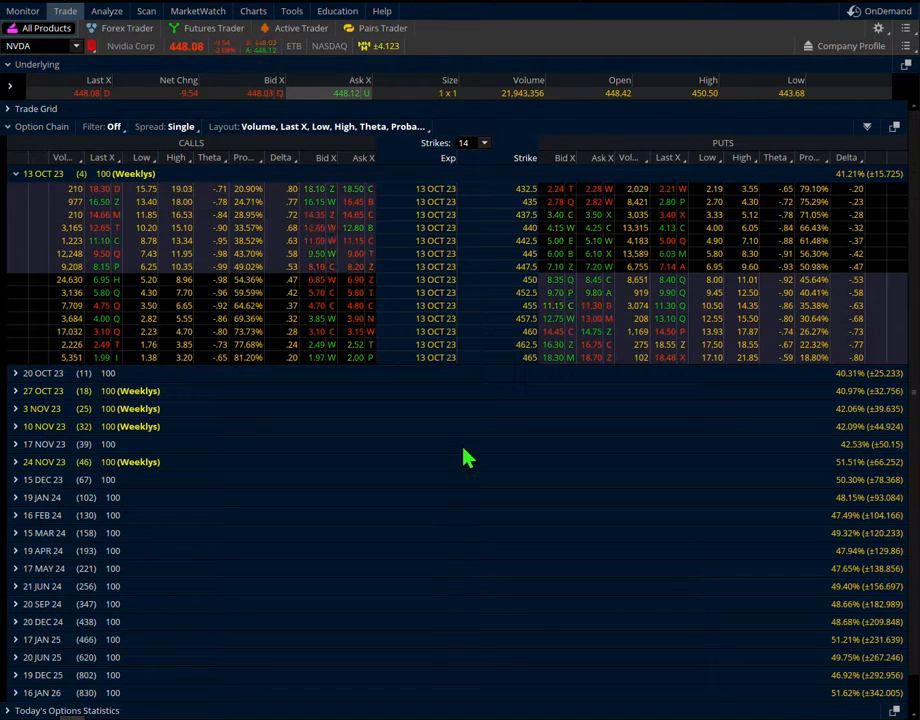
Step: Bring up the NVDA chart to view its alerts, and switch the chart's symbol to QQQ
{"action": "left_click", "coordinate": [257, 18]}
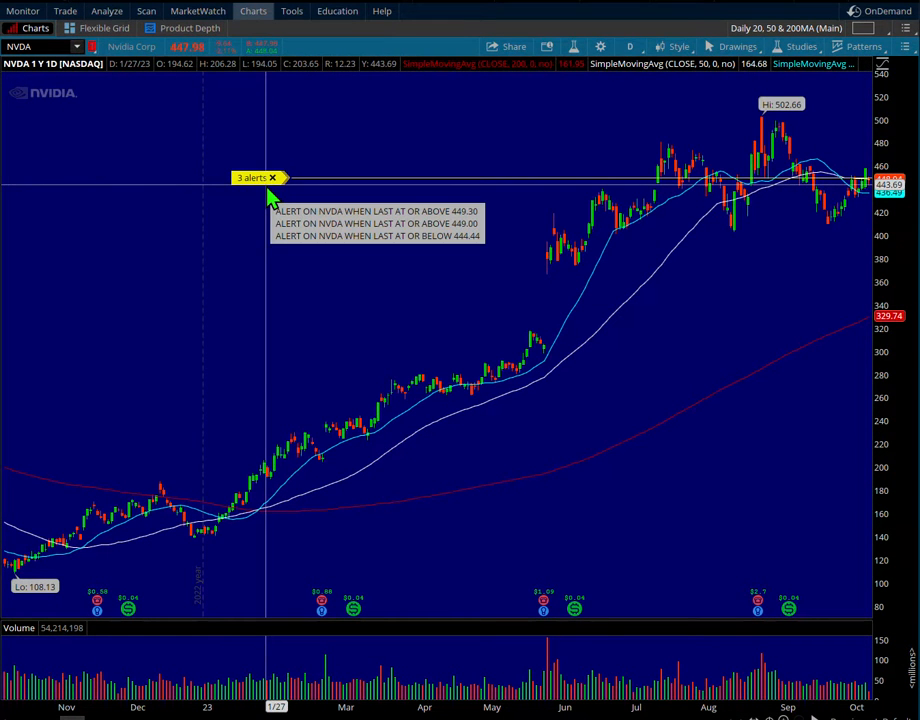
{"action": "left_click", "coordinate": [50, 46]}
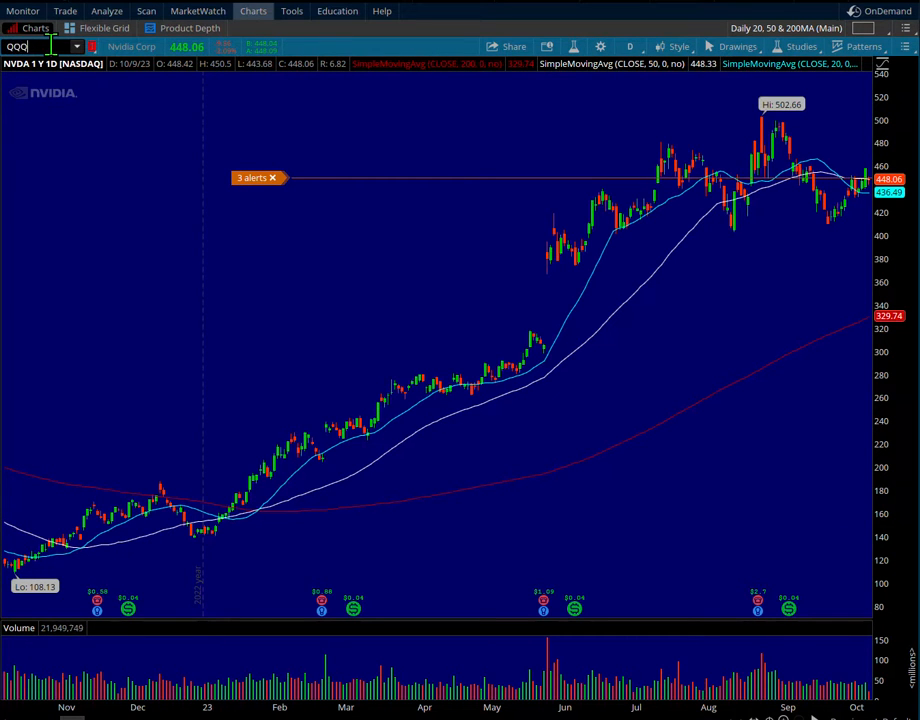
{"action": "key", "text": "Return"}
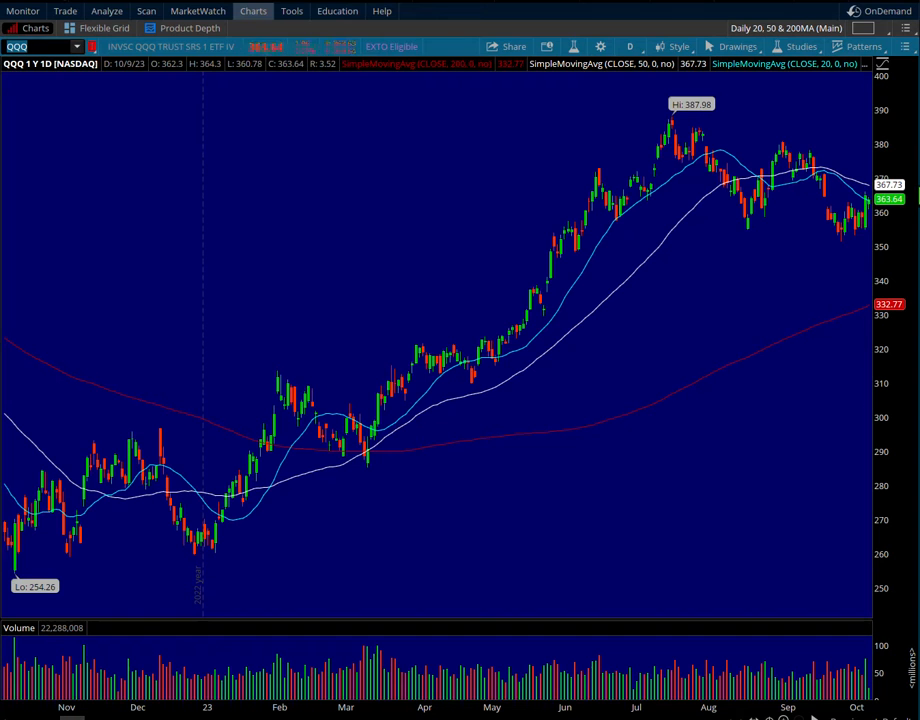
Step: Create a QQQ price alert directly from the chart, with the condition LAST at or above 367.67
{"action": "right_click", "coordinate": [408, 210]}
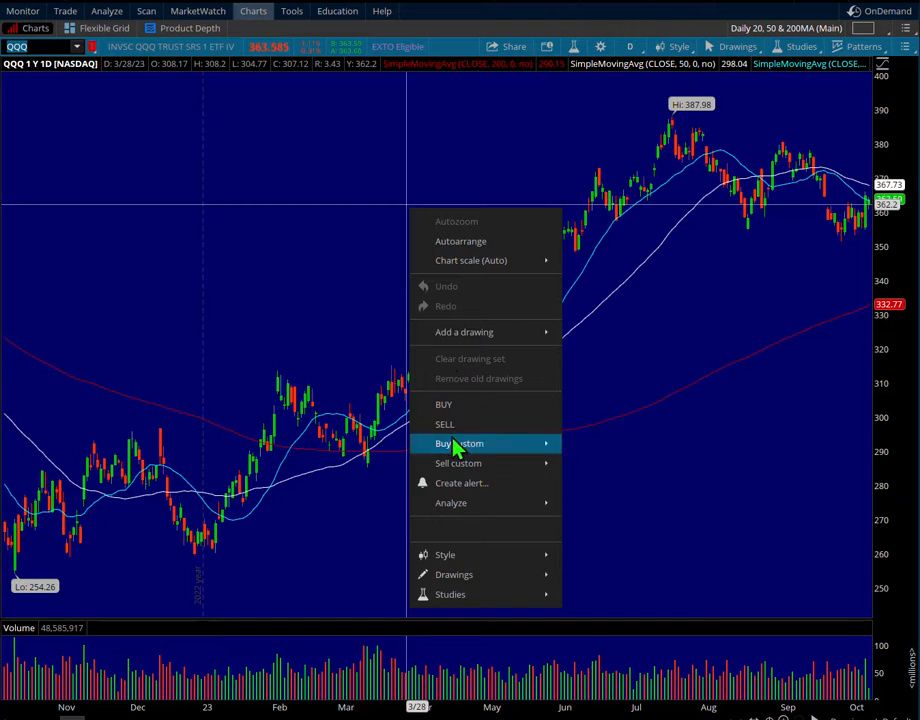
{"action": "left_click", "coordinate": [462, 484]}
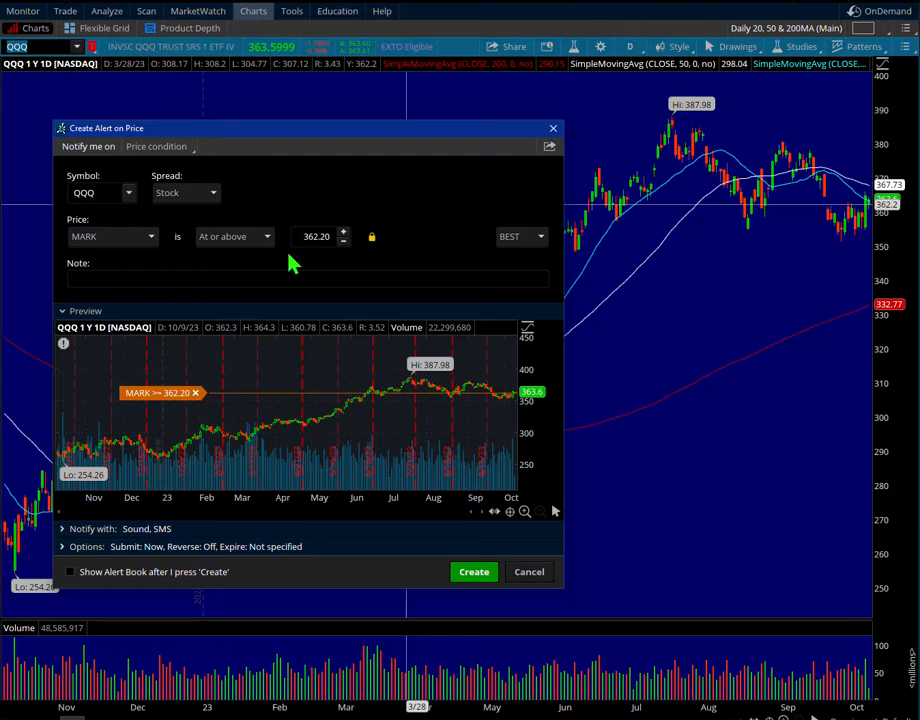
{"action": "left_click", "coordinate": [150, 238]}
{"action": "left_click", "coordinate": [115, 268]}
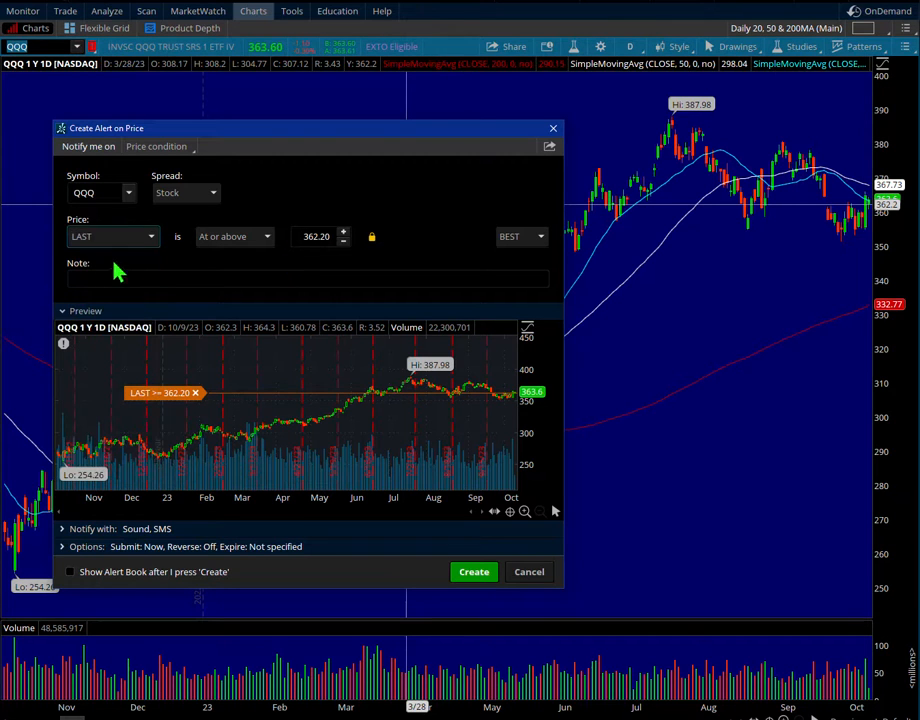
{"action": "left_click", "coordinate": [303, 240]}
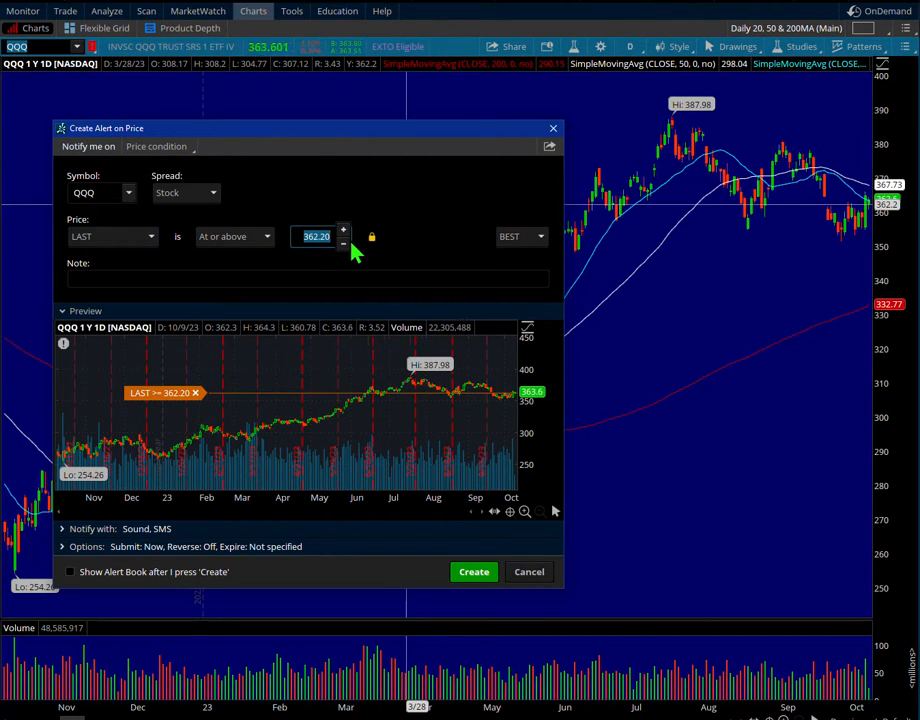
{"action": "type", "text": "367"}
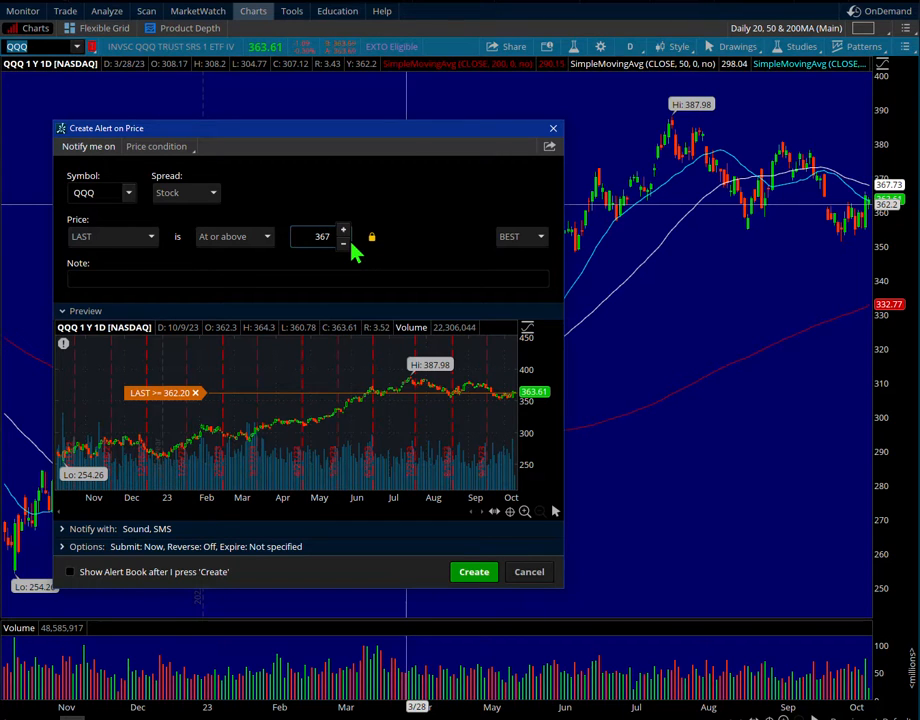
{"action": "type", "text": ".67"}
{"action": "left_click", "coordinate": [482, 576]}
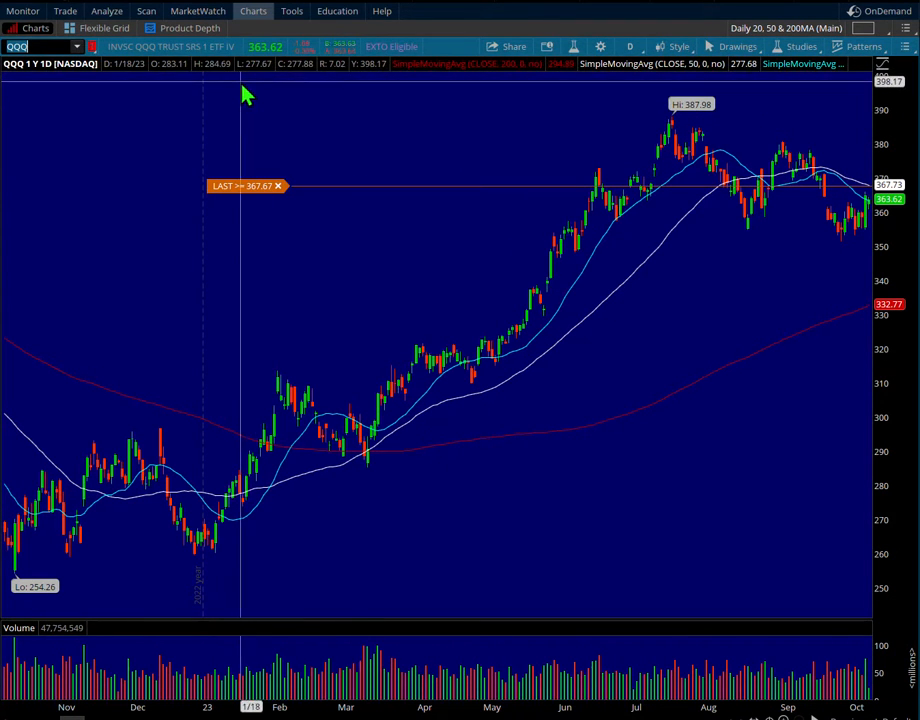
Step: Cancel the QQQ alert from its label on the chart, and open the Alert Book in MarketWatch to review all alerts
{"action": "left_click", "coordinate": [280, 187]}
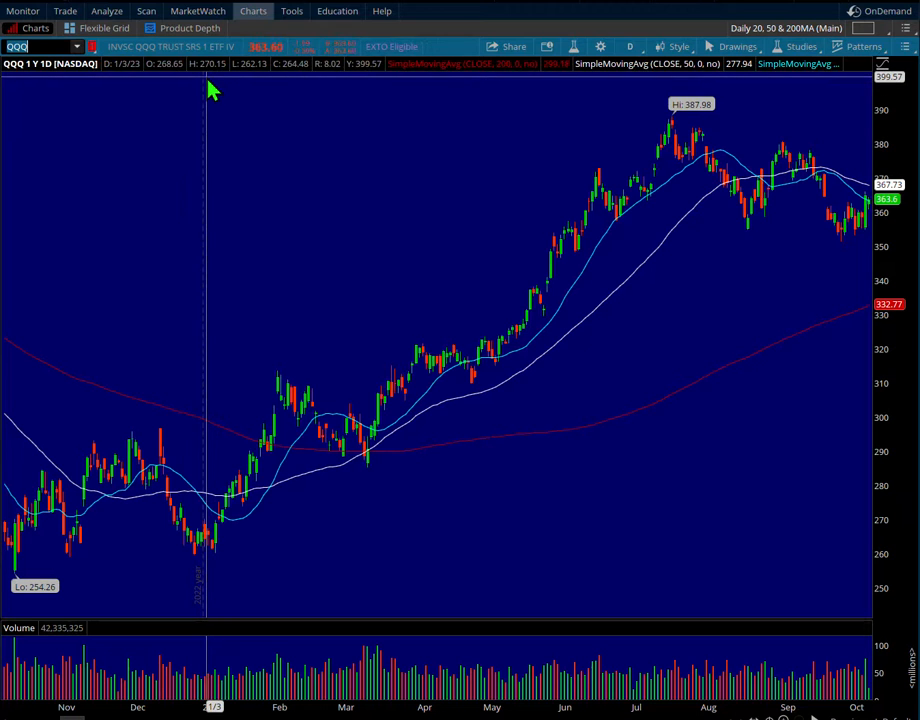
{"action": "left_click", "coordinate": [192, 14]}
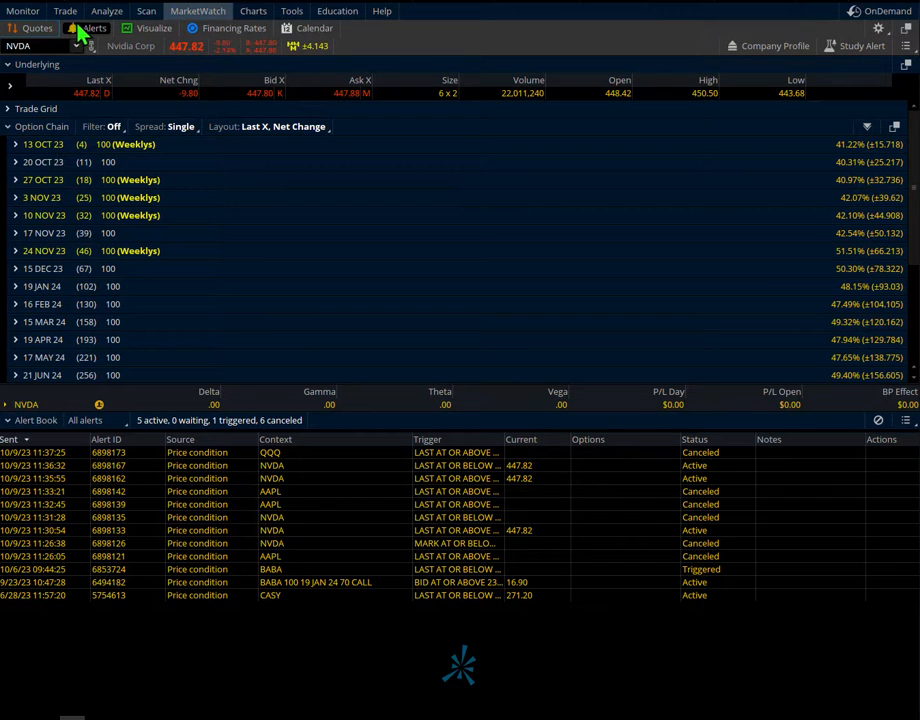
{"action": "left_click", "coordinate": [40, 29]}
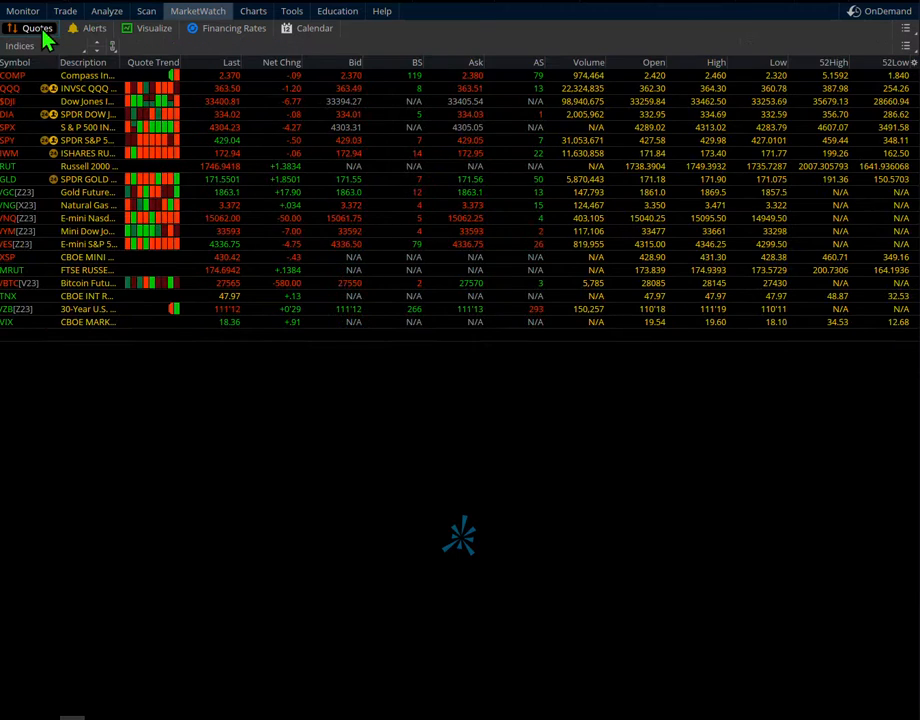
{"action": "left_click", "coordinate": [91, 30]}
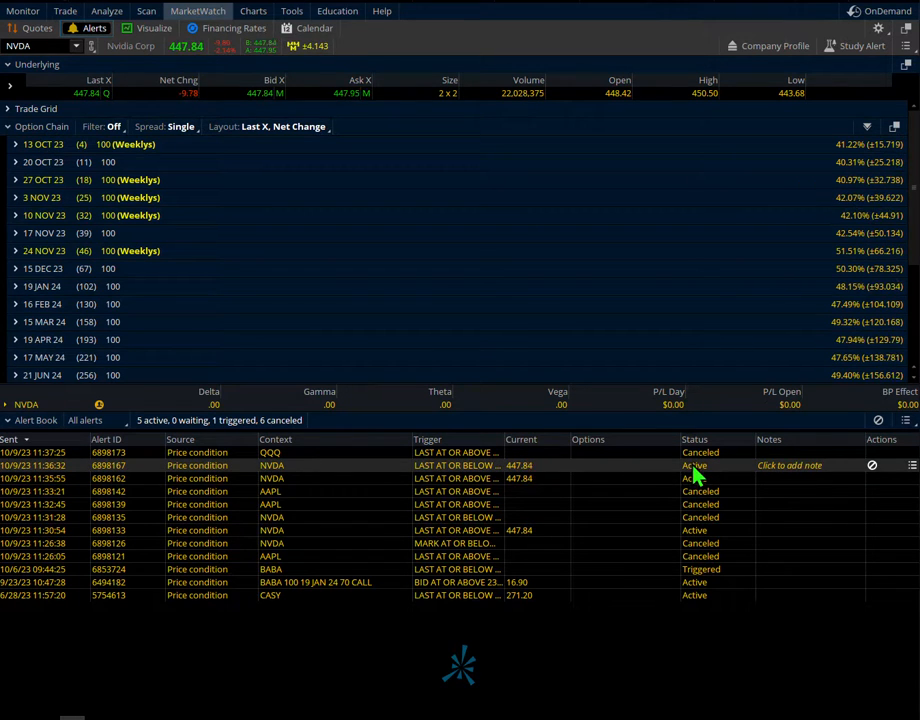
Step: Cancel the two newest active NVDA alerts in the Alert Book, LAST at or below 444.44 and LAST at or above 449.30
{"action": "right_click", "coordinate": [350, 477]}
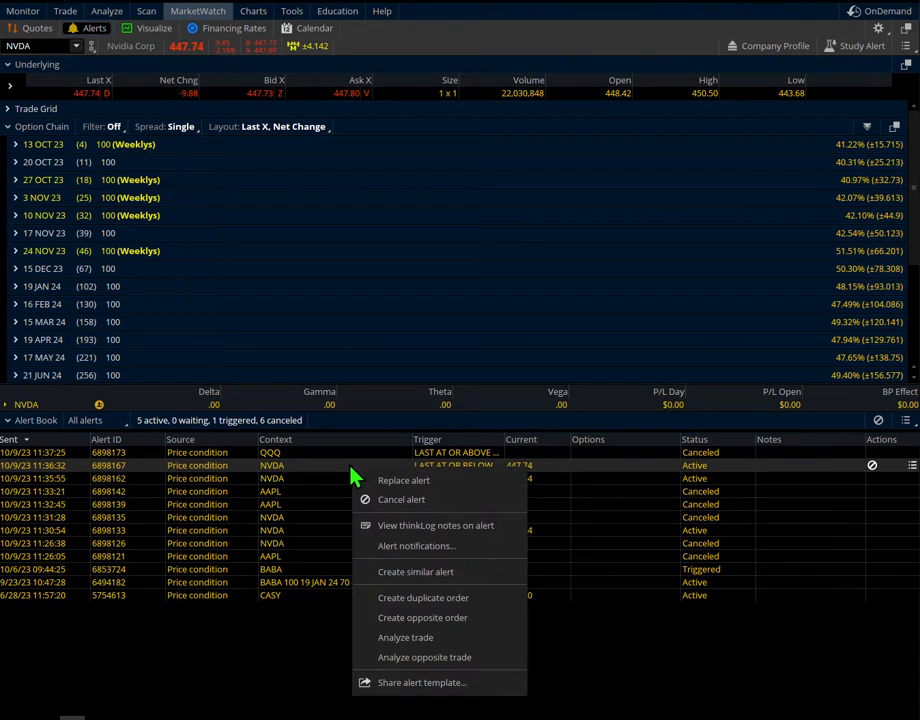
{"action": "left_click", "coordinate": [489, 503]}
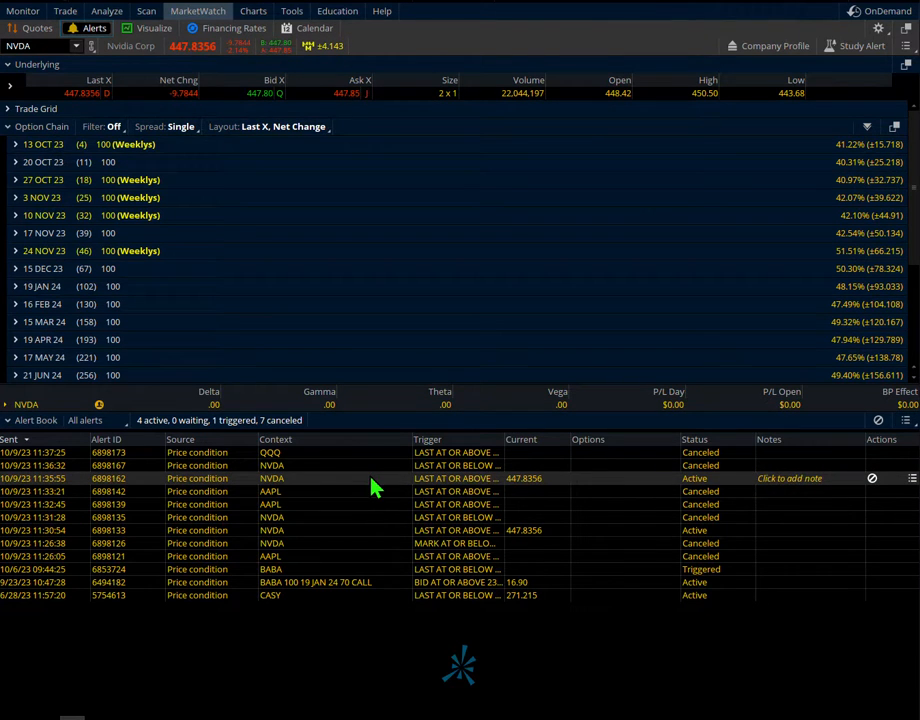
{"action": "right_click", "coordinate": [372, 480]}
{"action": "left_click", "coordinate": [408, 511]}
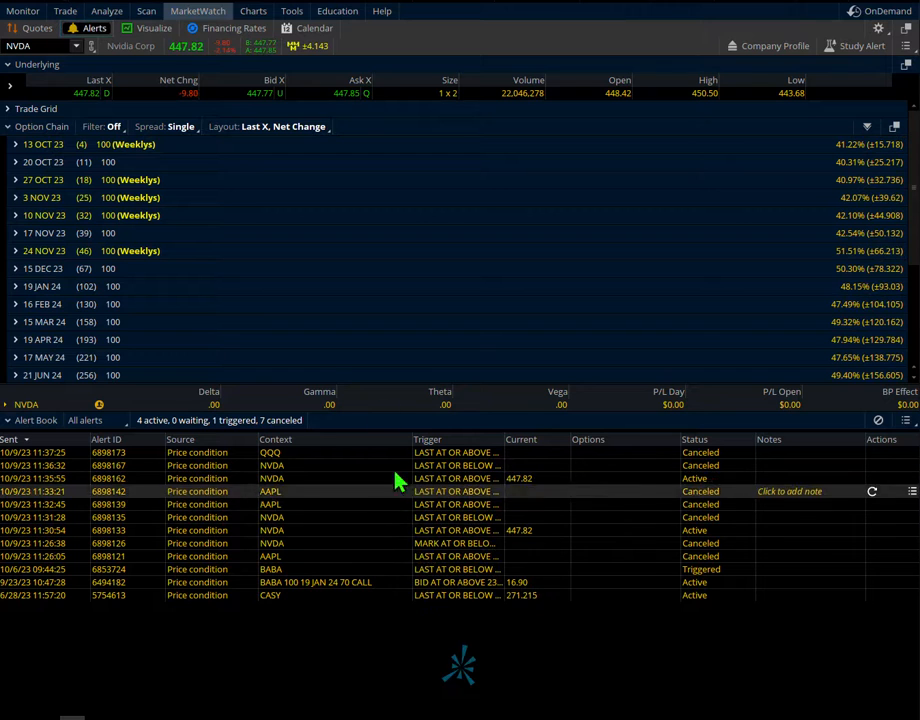
Step: On the NVDA chart, move the LAST at or above 449.00 alert to 459.61 and confirm replacing the old alert
{"action": "left_click", "coordinate": [253, 11]}
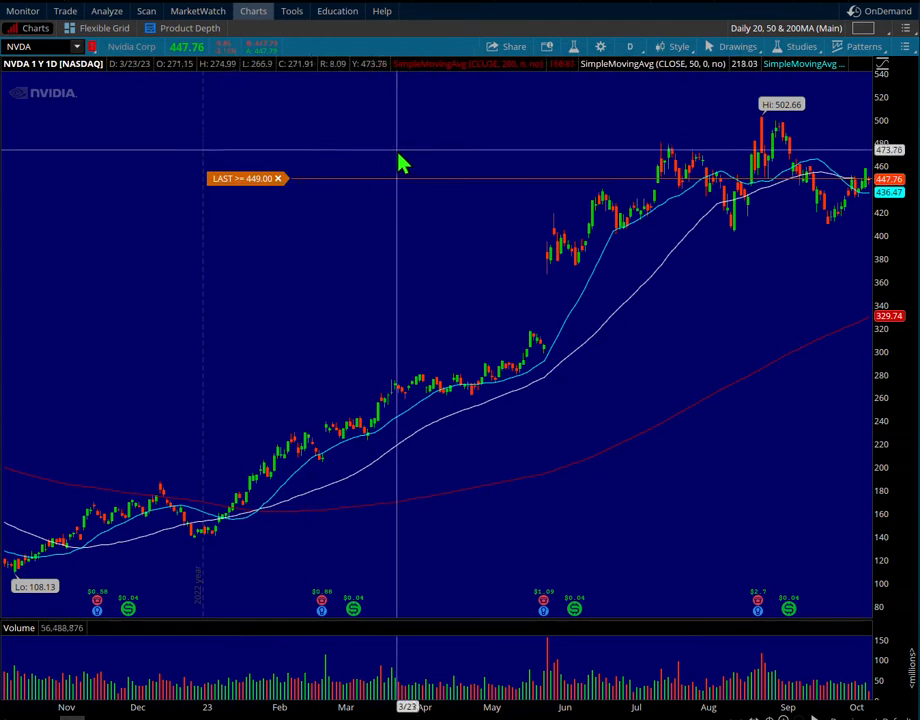
{"action": "left_click", "coordinate": [260, 188]}
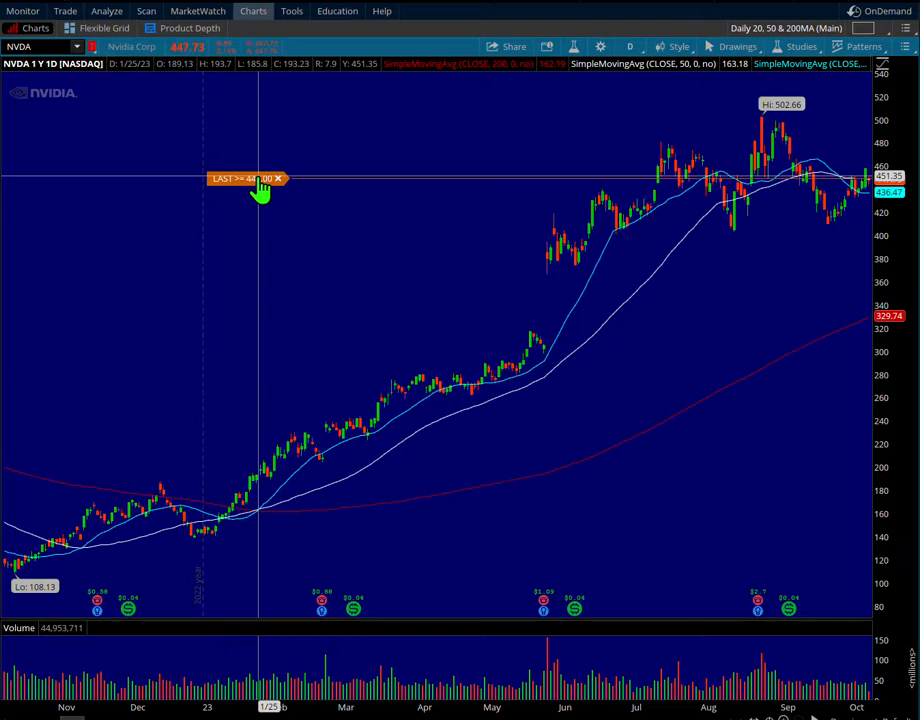
{"action": "left_click_drag", "start_coordinate": [260, 188], "coordinate": [241, 480]}
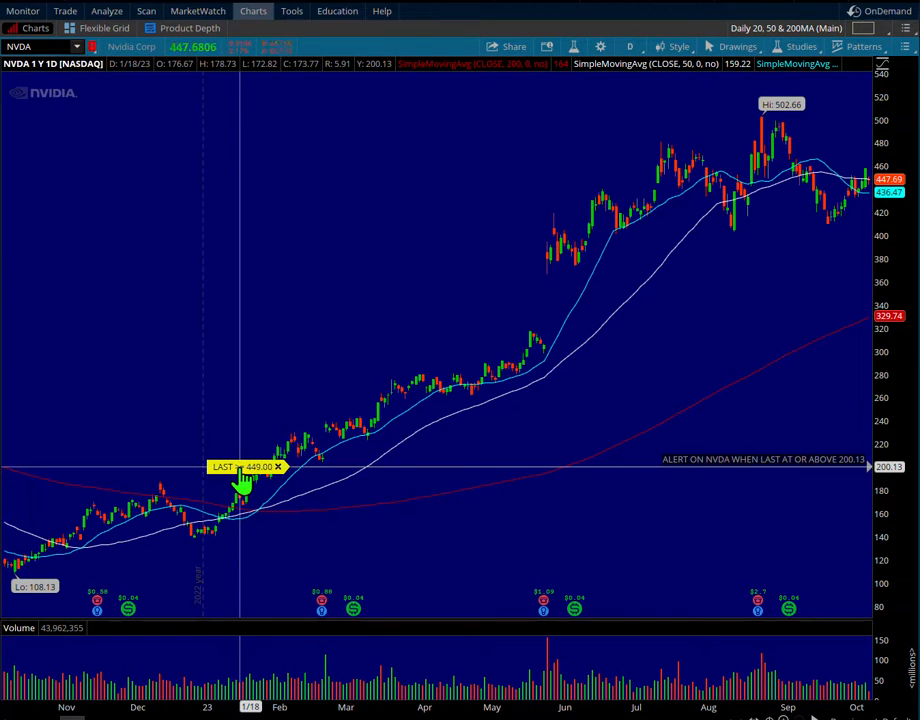
{"action": "left_click_drag", "start_coordinate": [242, 480], "coordinate": [234, 180]}
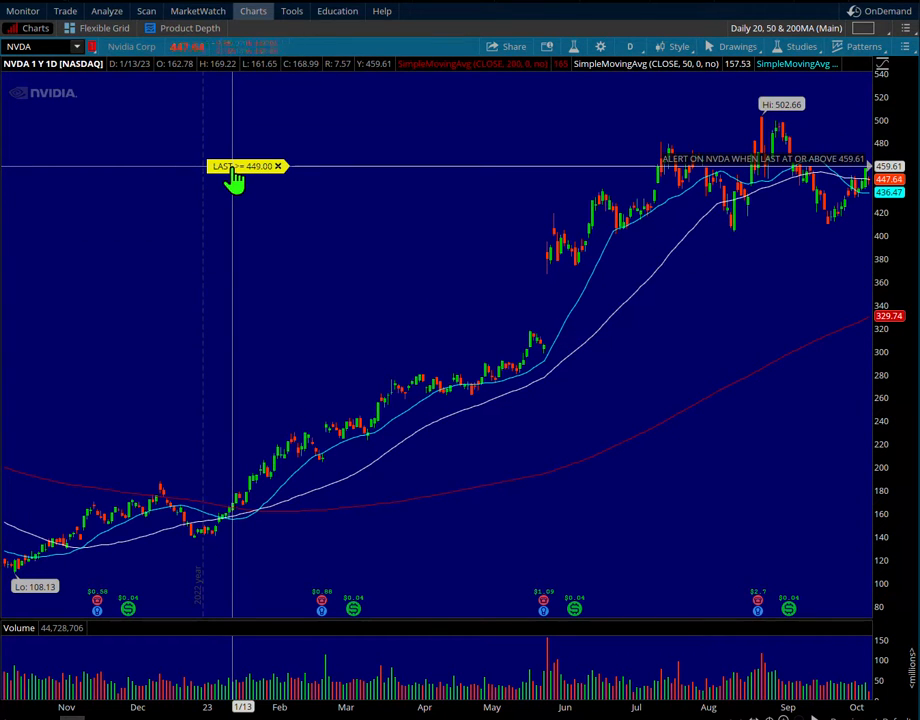
{"action": "left_click_drag", "start_coordinate": [234, 178], "coordinate": [237, 177]}
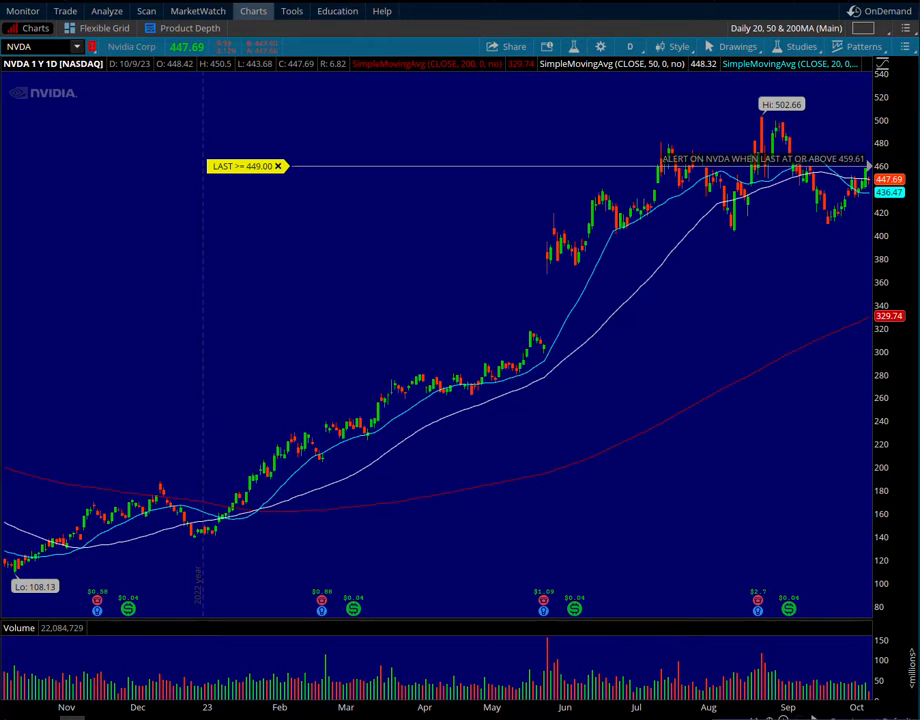
{"action": "left_click_drag", "start_coordinate": [700, 471], "coordinate": [361, 227]}
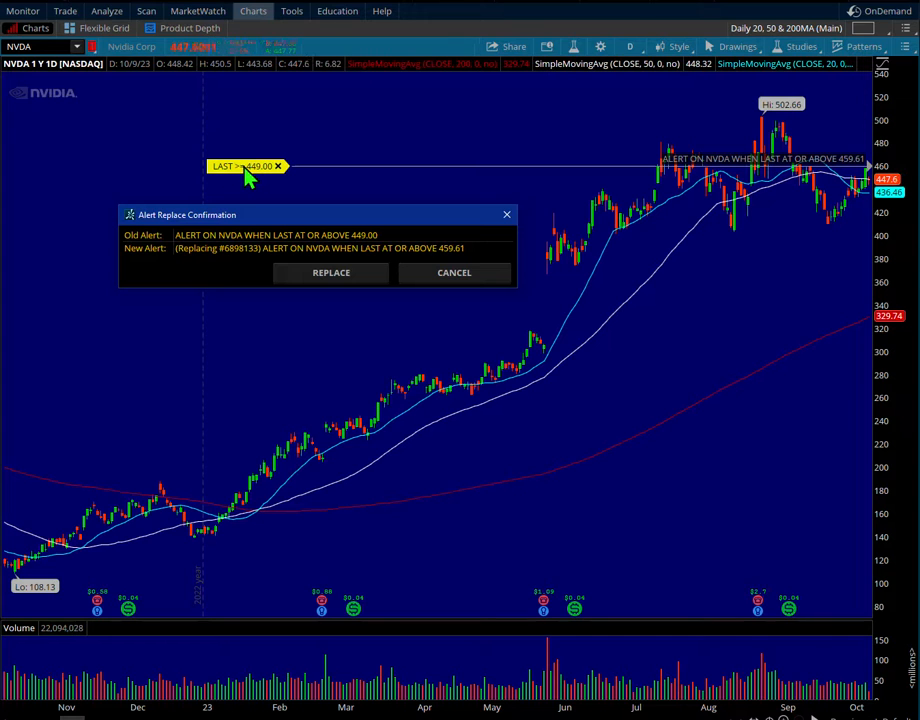
{"action": "left_click", "coordinate": [339, 274]}
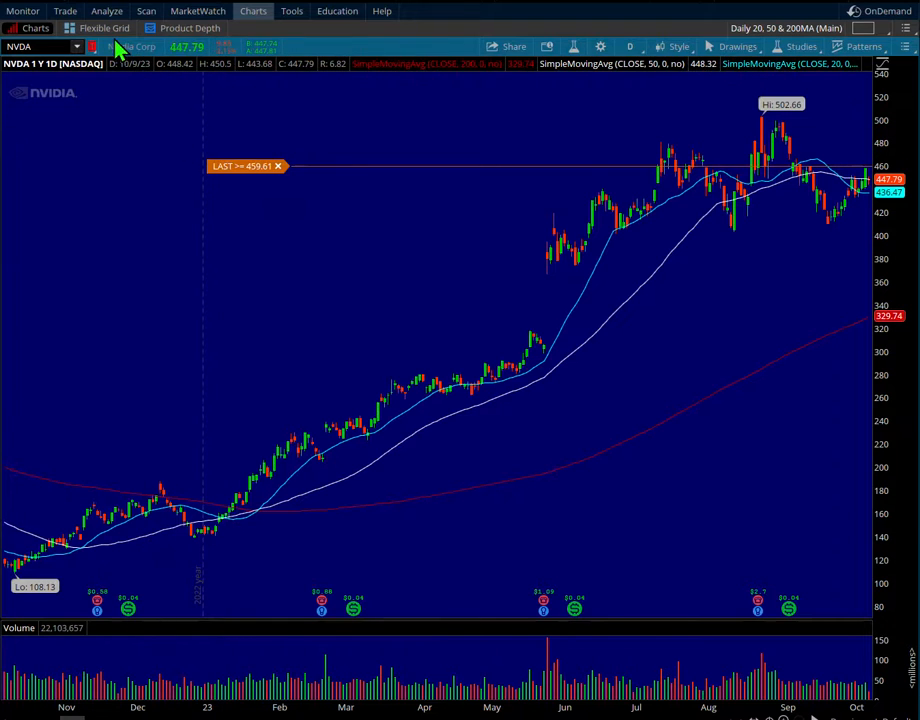
Step: Start a new NVDA price alert from the ask quote in MarketWatch, with the condition LAST at or below 446
{"action": "left_click", "coordinate": [198, 12]}
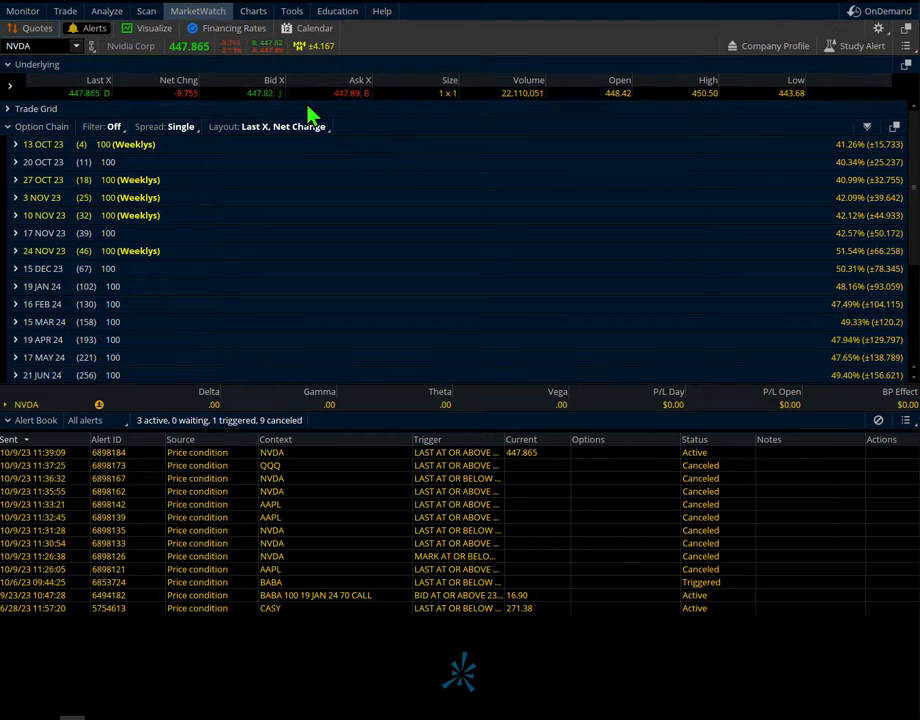
{"action": "left_click", "coordinate": [341, 98]}
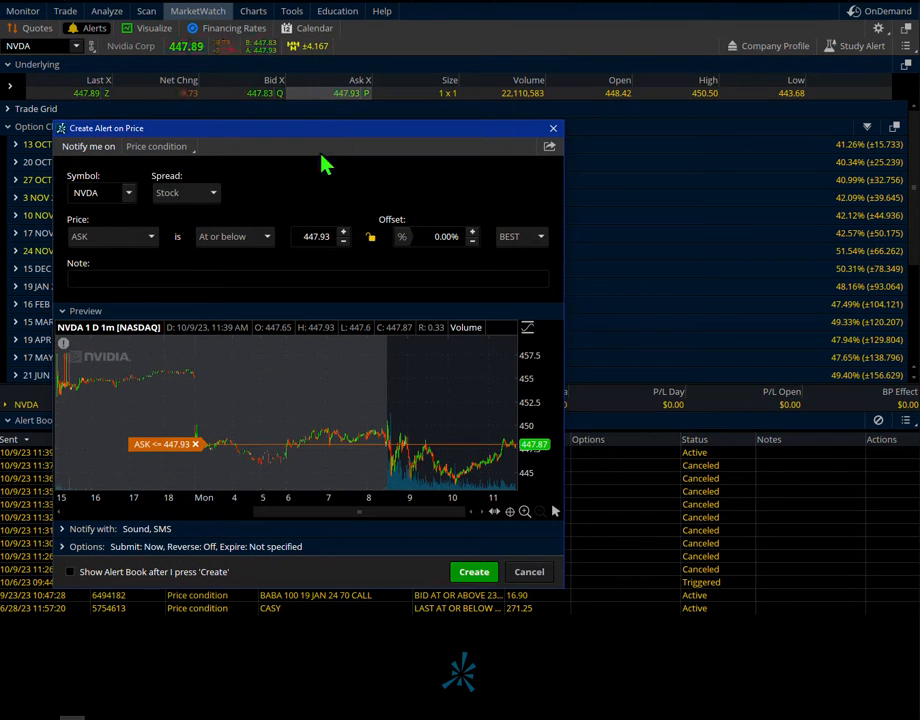
{"action": "left_click", "coordinate": [126, 243]}
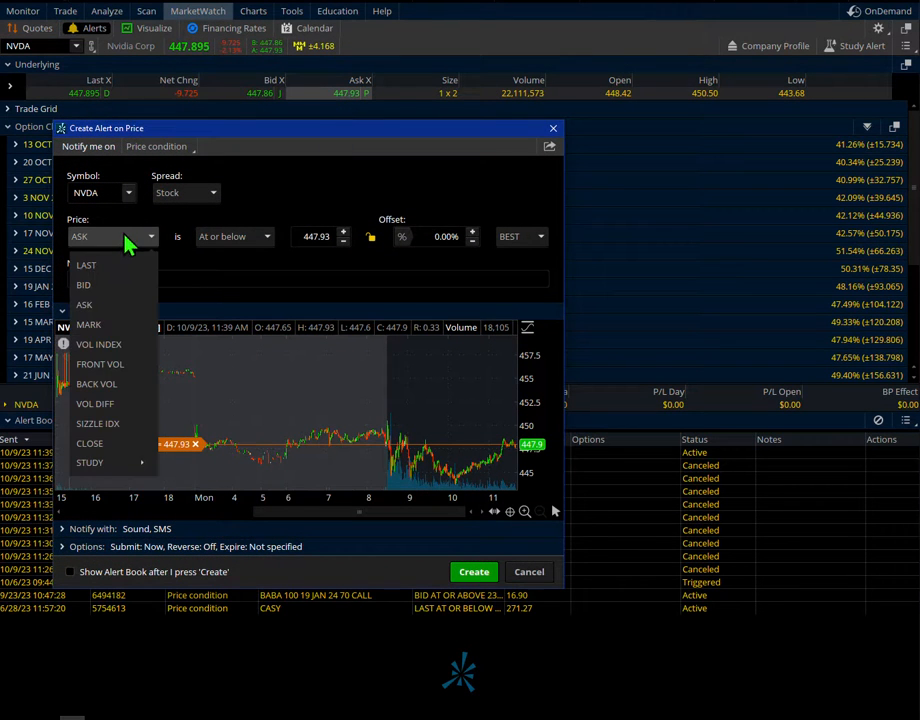
{"action": "left_click", "coordinate": [115, 265]}
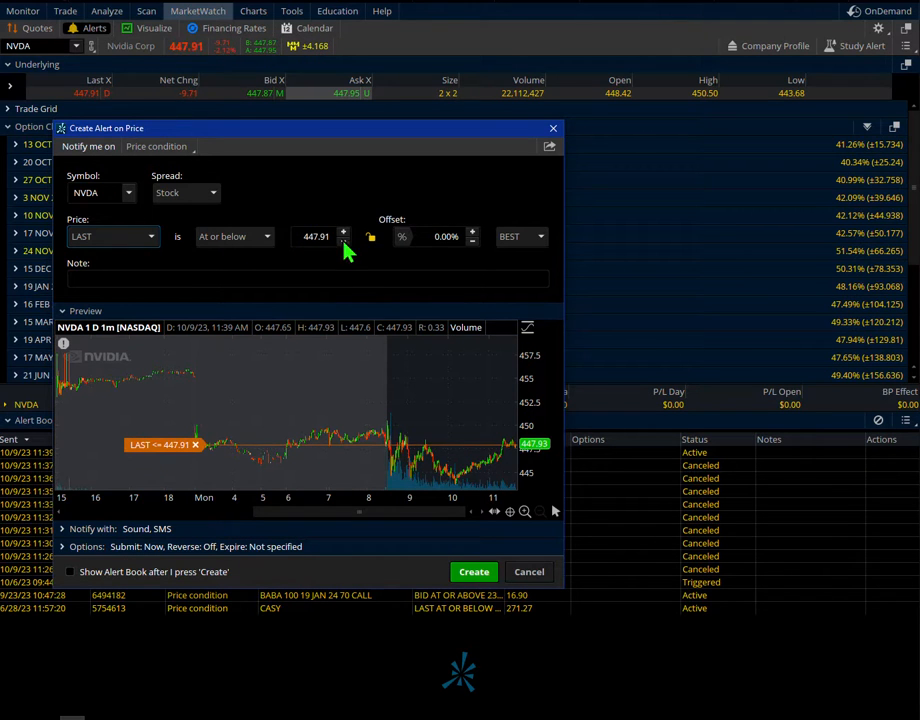
{"action": "left_click", "coordinate": [306, 239]}
{"action": "type", "text": "44"}
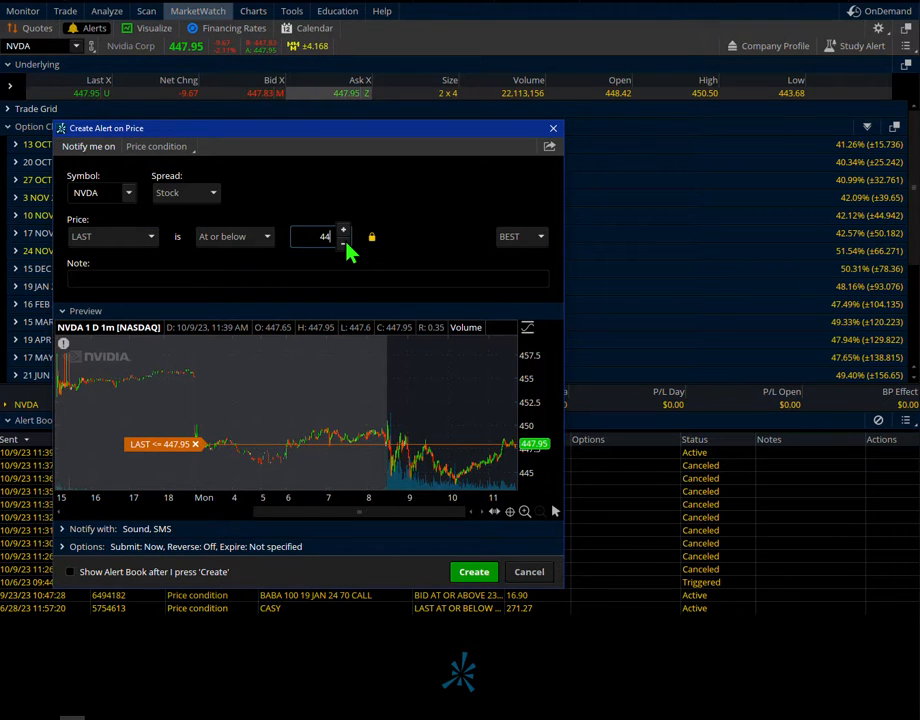
{"action": "type", "text": "6"}
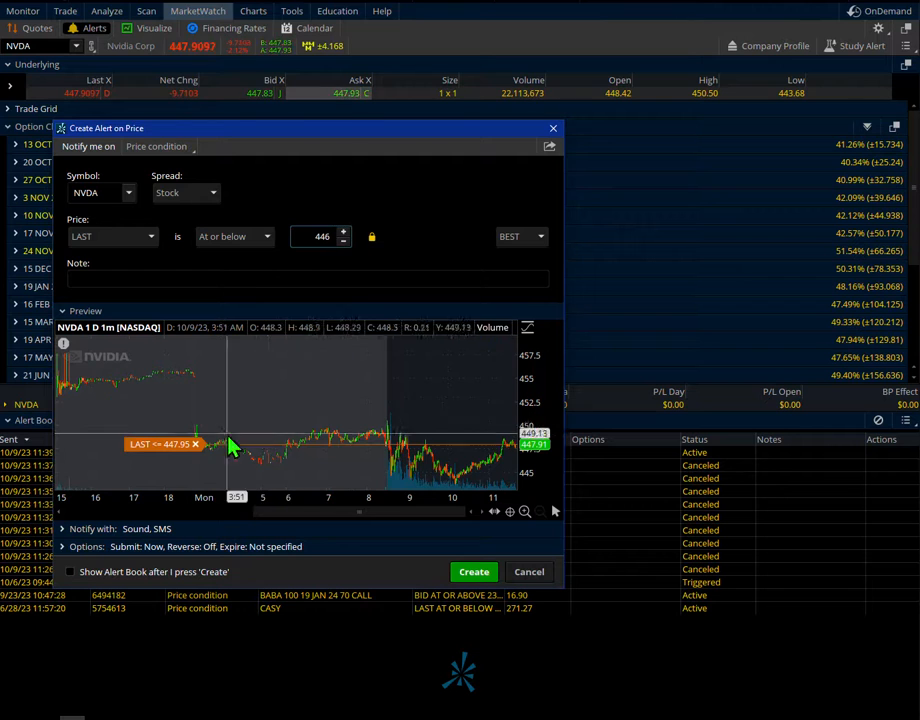
Step: Move the alert level to 446.23 in the preview chart and create the alert
{"action": "left_click", "coordinate": [165, 462]}
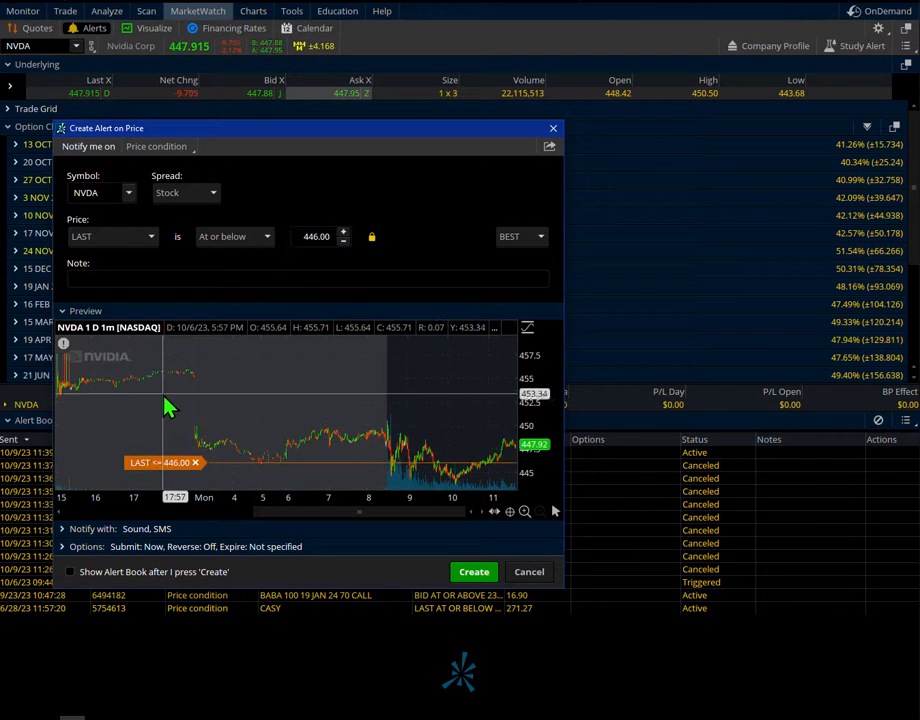
{"action": "mouse_move", "coordinate": [184, 468]}
{"action": "left_mouse_down"}
{"action": "mouse_move", "coordinate": [182, 383]}
{"action": "mouse_move", "coordinate": [191, 473]}
{"action": "left_mouse_up"}
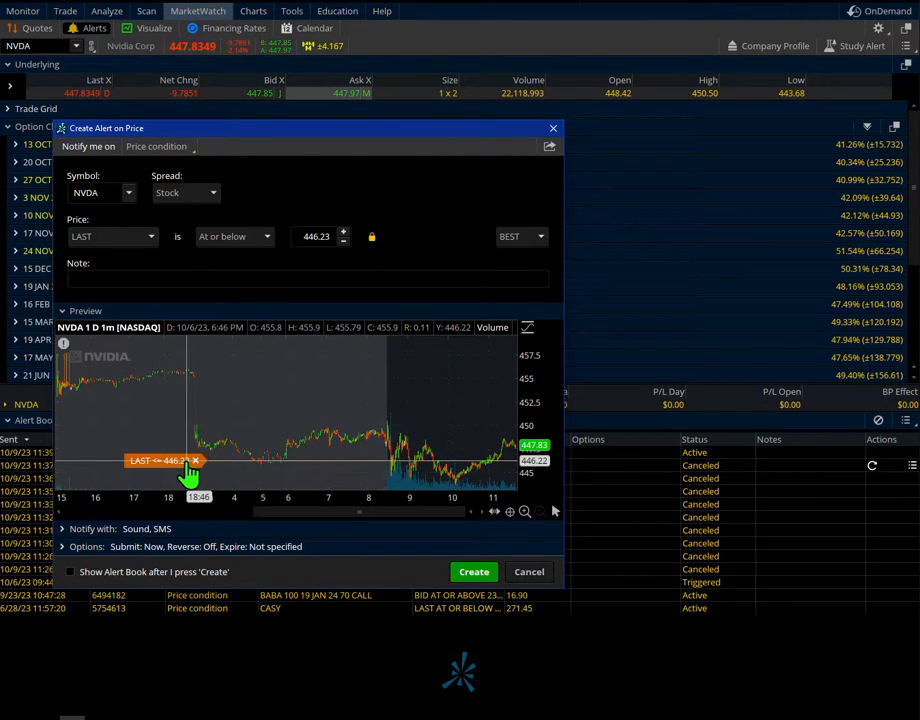
{"action": "left_click", "coordinate": [476, 573]}
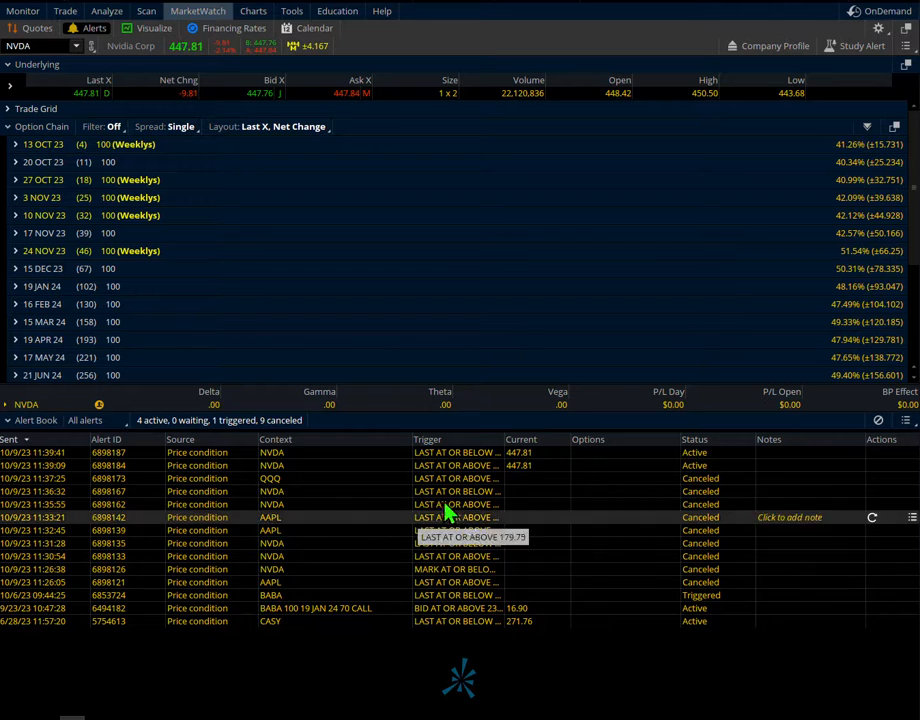
Step: Look at the NVDA option chain under Trade All Products, and check the active NVDA alerts on the chart
{"action": "left_click", "coordinate": [67, 13]}
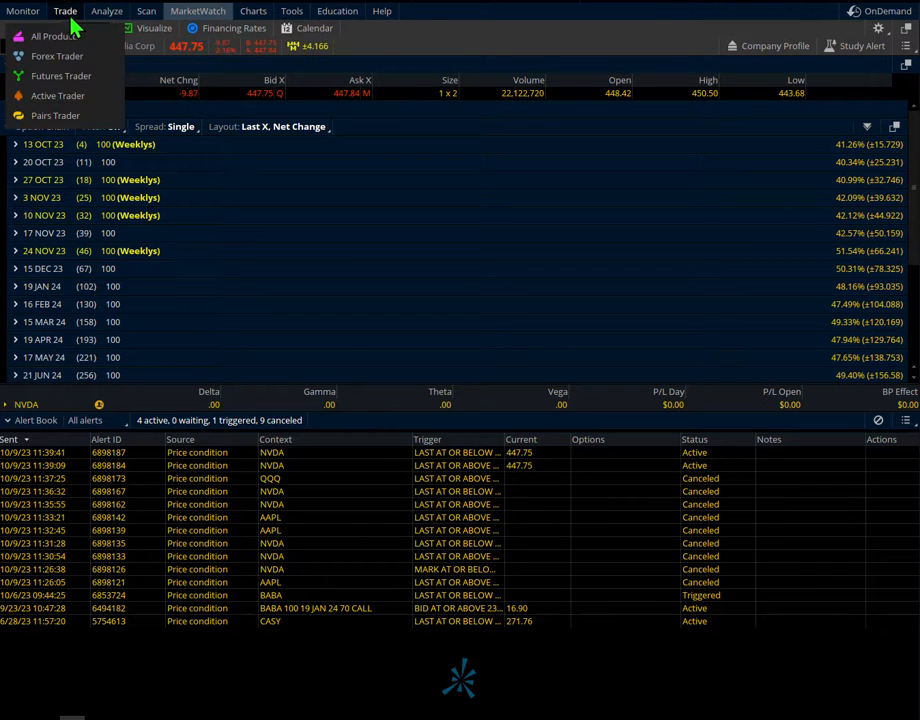
{"action": "left_click", "coordinate": [55, 36]}
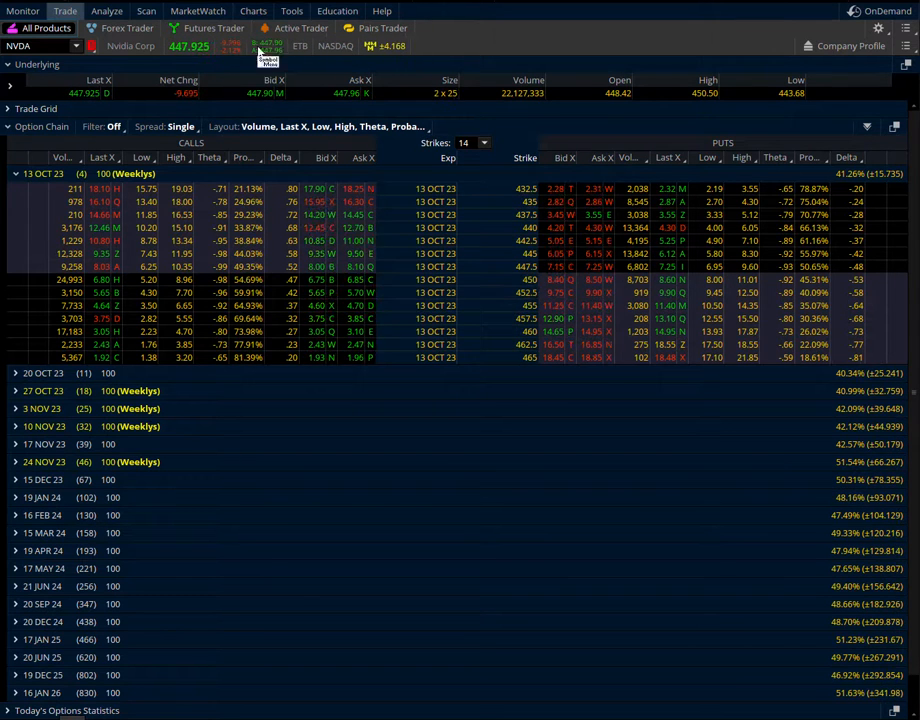
{"action": "left_click", "coordinate": [255, 13]}
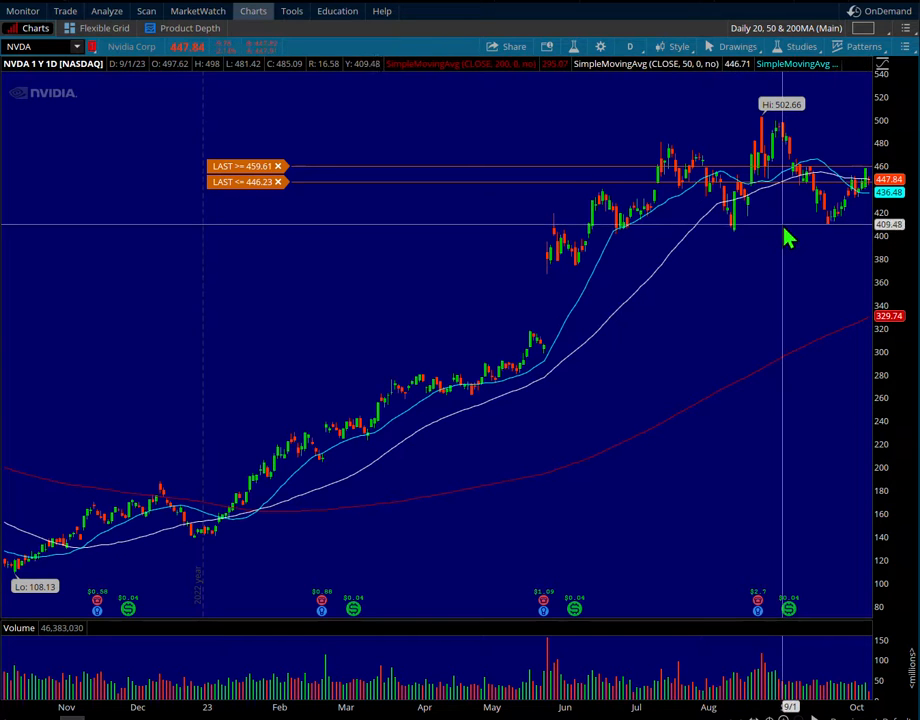
Step: In the Trade option chain, collapse the 13 OCT 23 expiration, expand 17 NOV 23, and show 19 strikes
{"action": "left_click", "coordinate": [68, 16]}
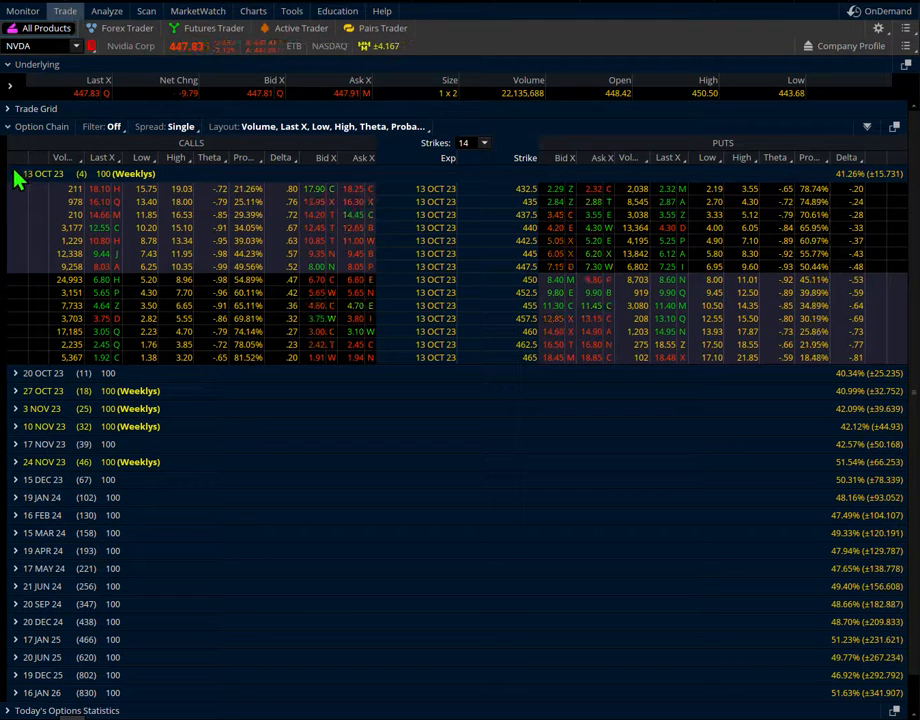
{"action": "left_click", "coordinate": [15, 176]}
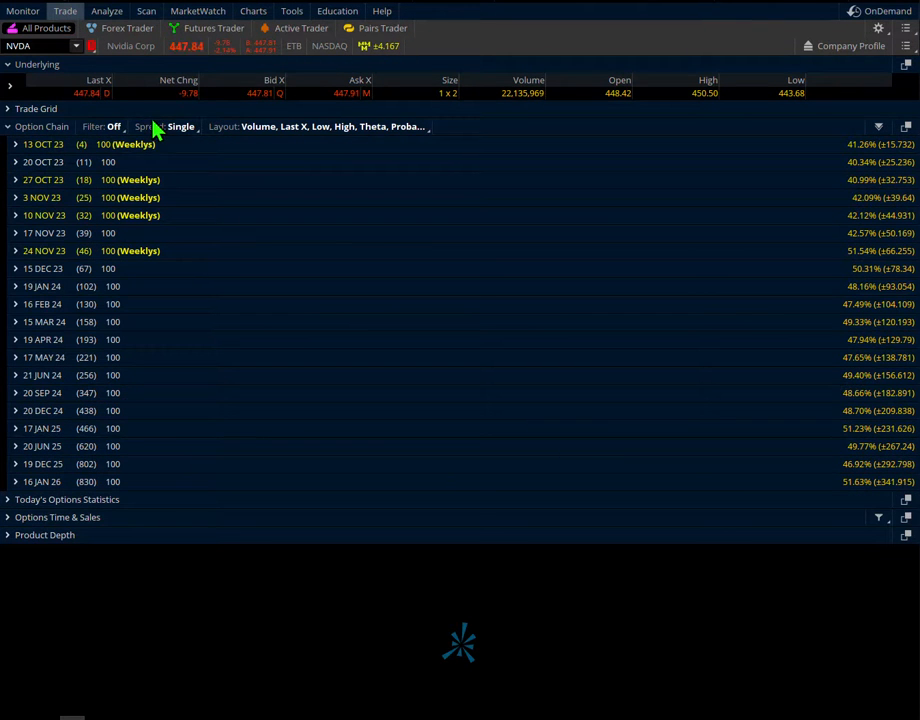
{"action": "left_click", "coordinate": [14, 234]}
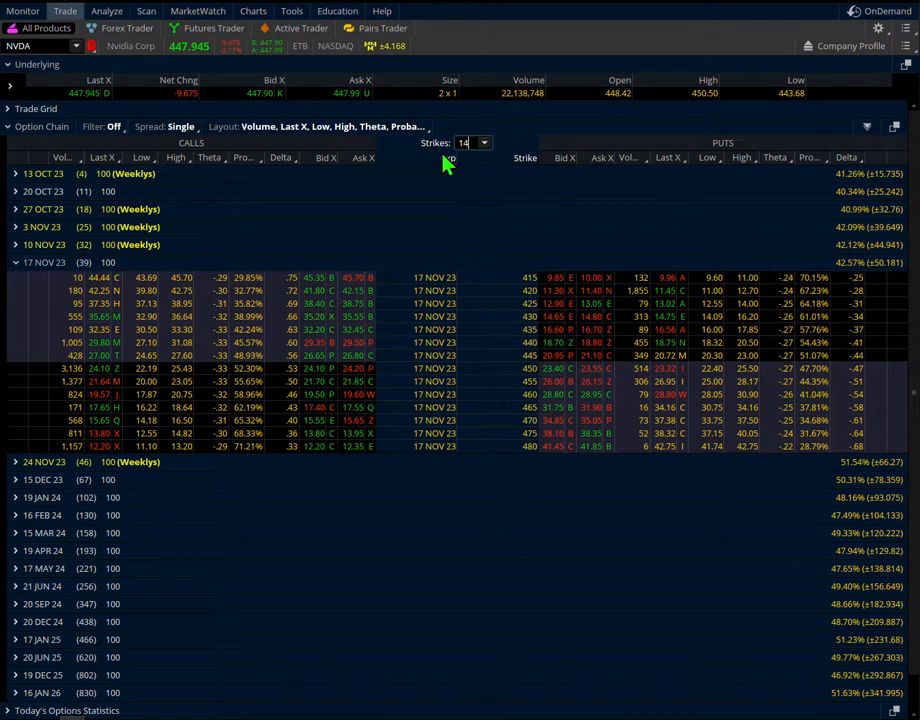
{"action": "key", "text": "BackSpace"}
{"action": "type", "text": "9"}
{"action": "key", "text": "Return"}
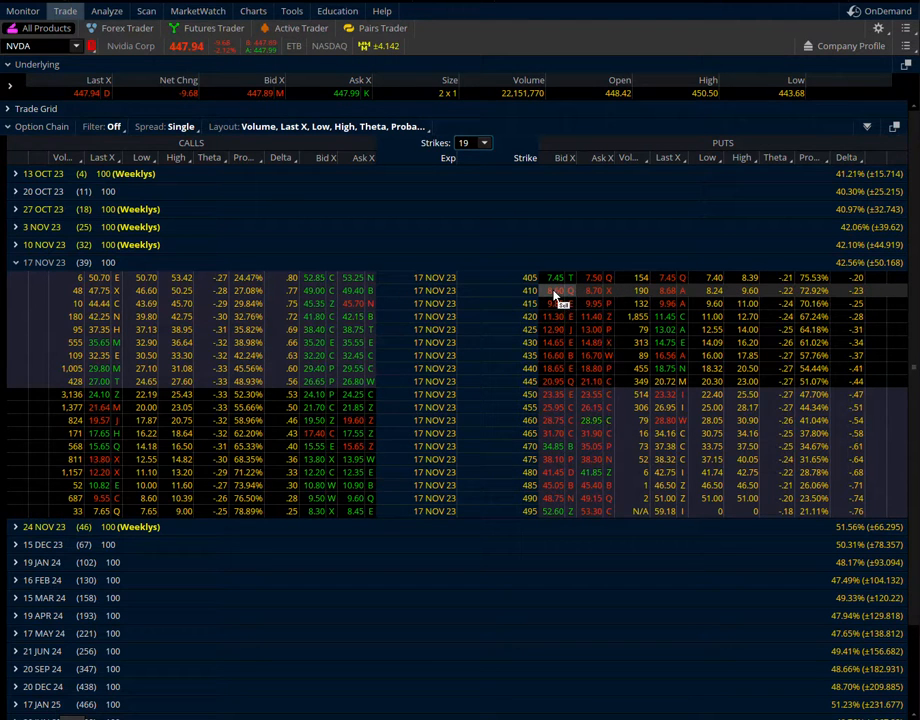
Step: Create a price alert on the NVDA 17 NOV 23 410 put with the condition ASK at or above 10.15
{"action": "right_click", "coordinate": [591, 295]}
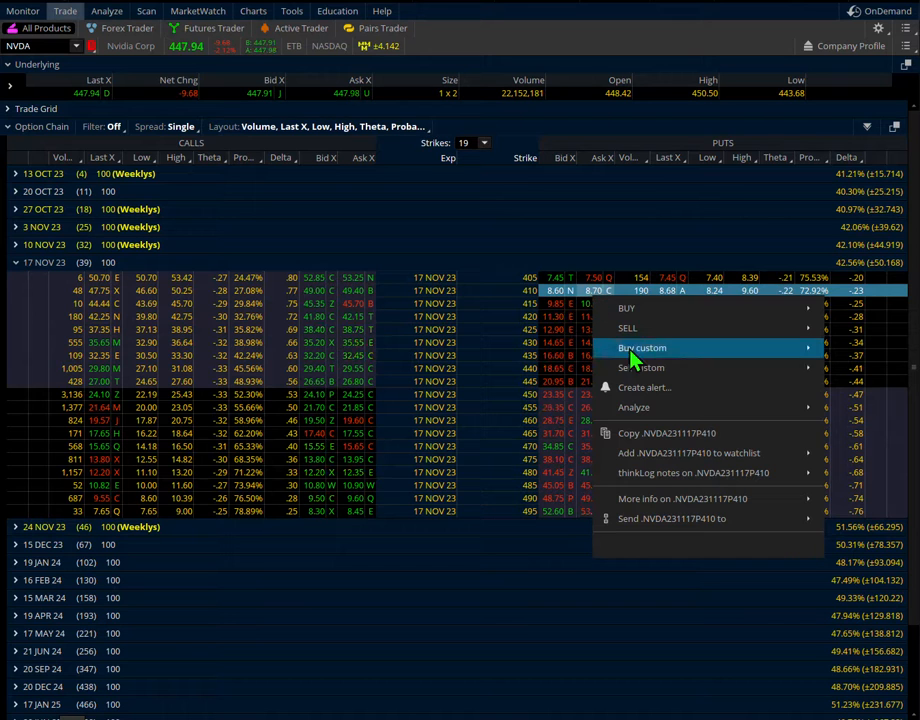
{"action": "left_click", "coordinate": [645, 388]}
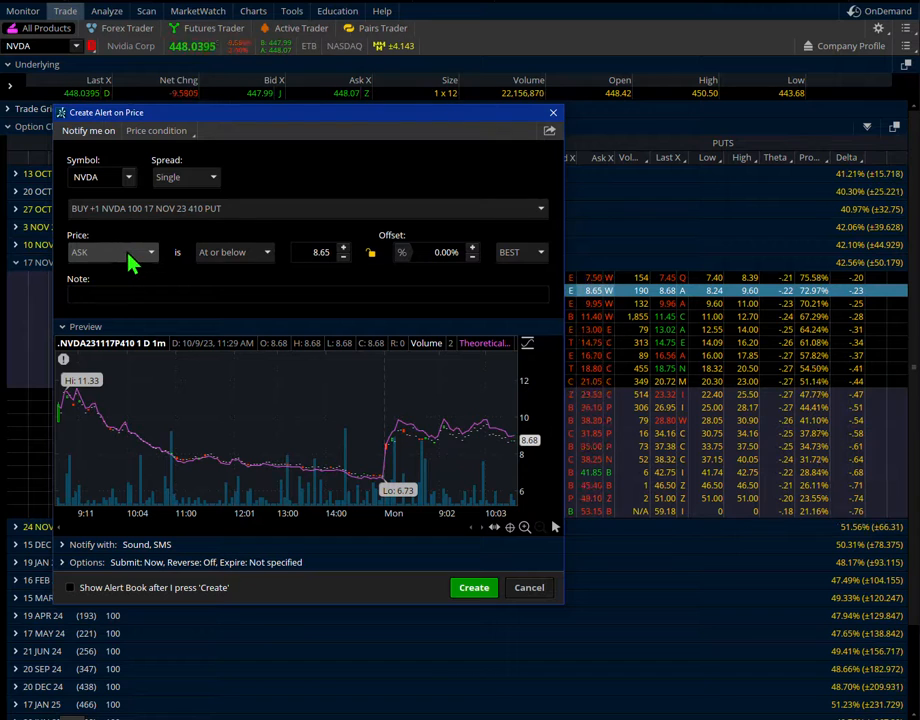
{"action": "left_click", "coordinate": [274, 256]}
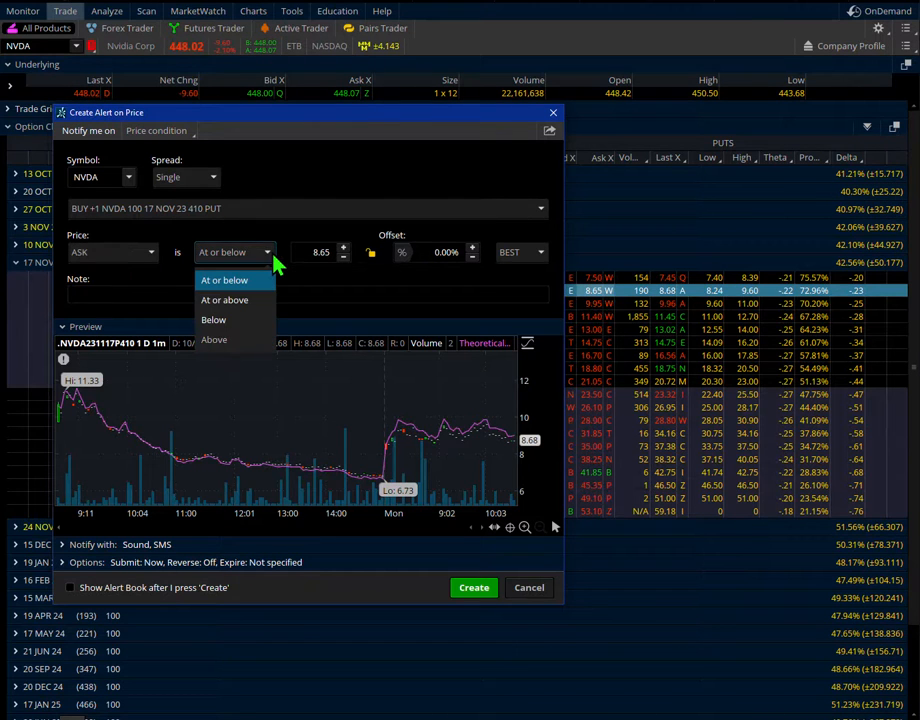
{"action": "left_click", "coordinate": [244, 299]}
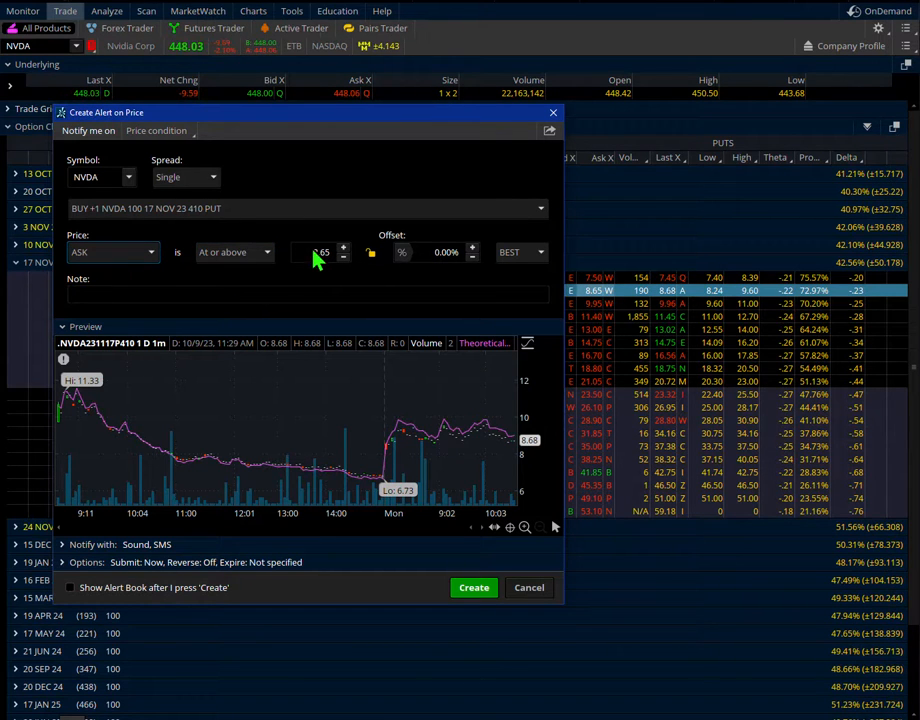
{"action": "left_click", "coordinate": [320, 255]}
{"action": "type", "text": "10"}
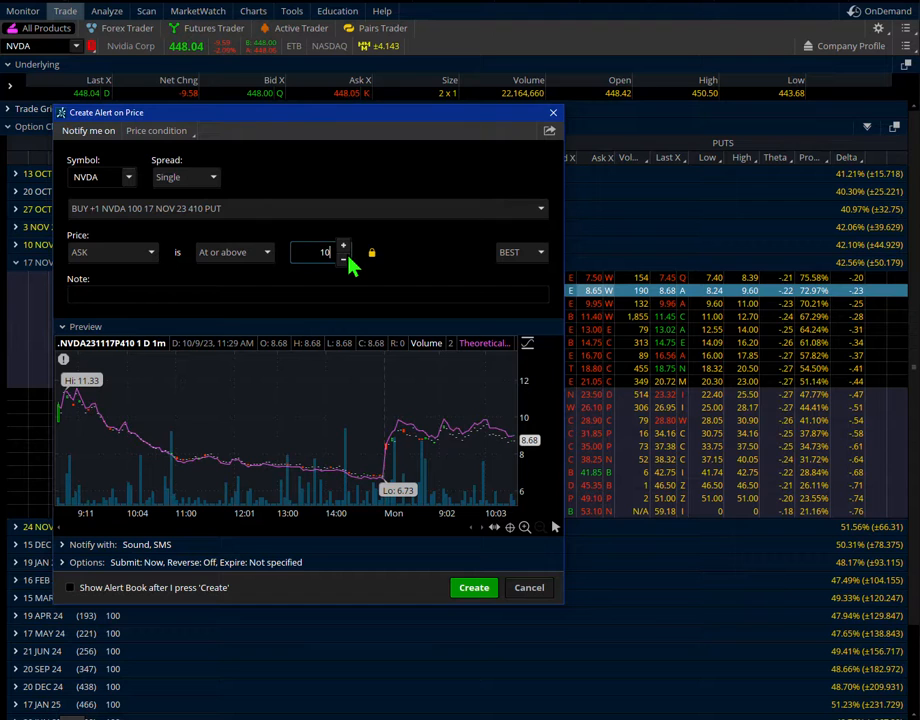
{"action": "type", "text": ".165"}
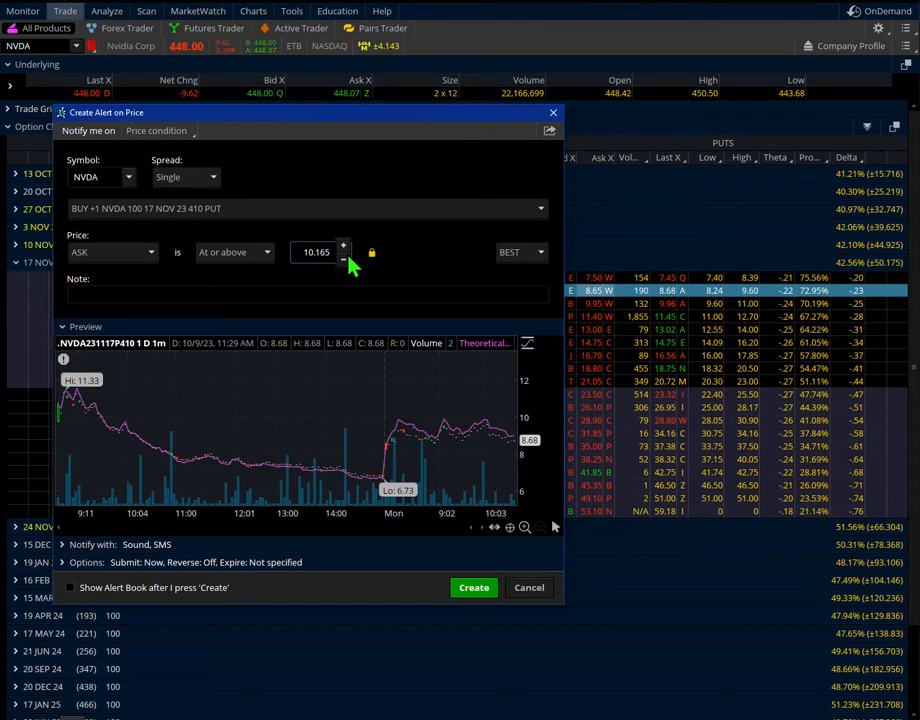
{"action": "key", "text": "BackSpace"}
{"action": "key", "text": "BackSpace"}
{"action": "type", "text": "5"}
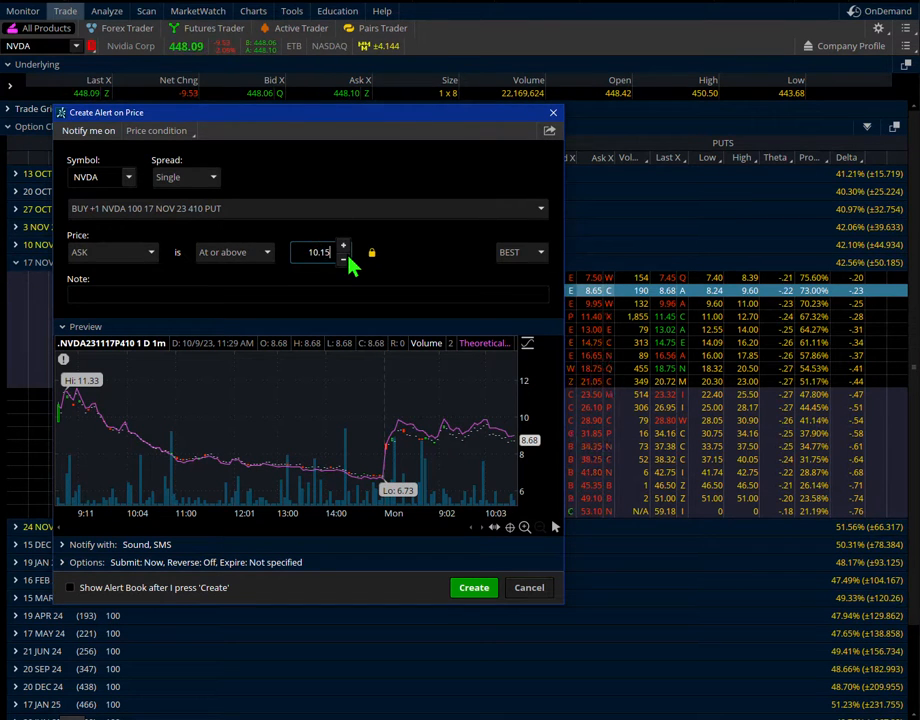
{"action": "left_click", "coordinate": [474, 588]}
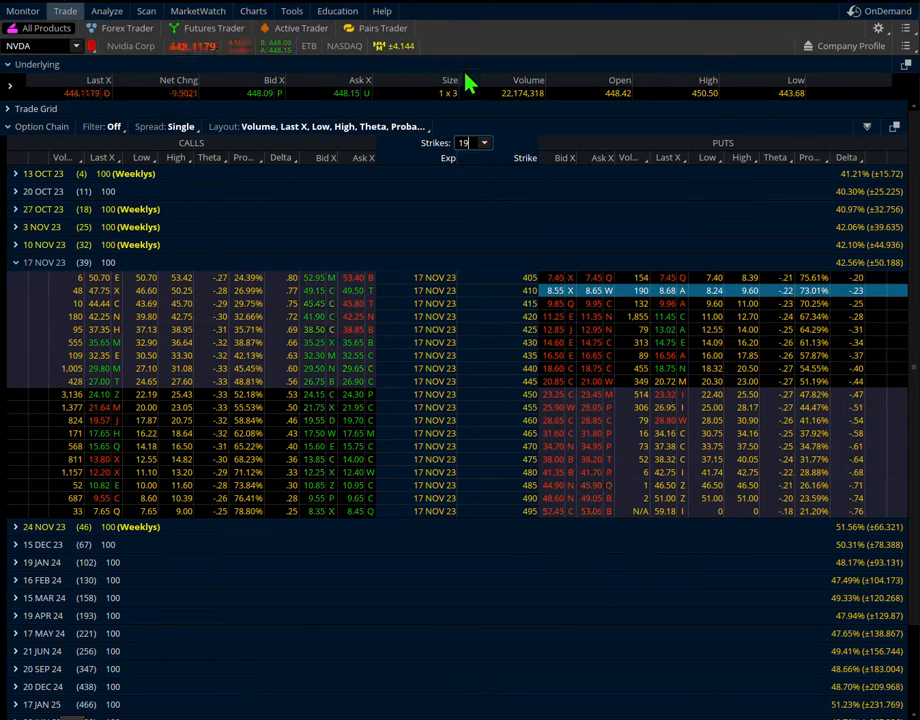
Step: Open the Alert Book in MarketWatch and widen the Trigger column to show the full alert conditions
{"action": "left_click", "coordinate": [200, 18]}
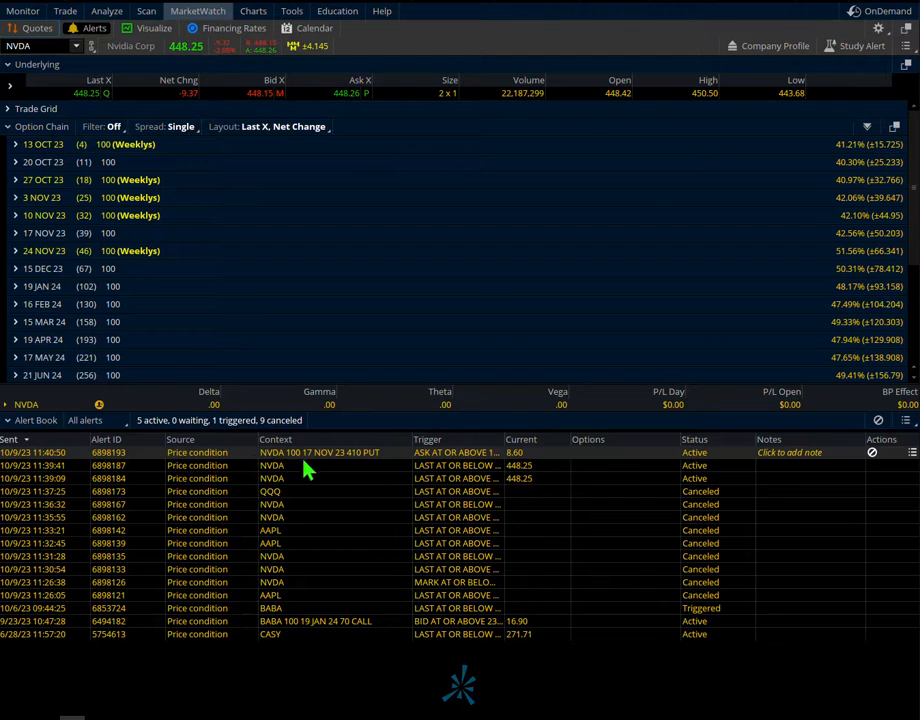
{"action": "left_click_drag", "start_coordinate": [505, 440], "coordinate": [550, 441]}
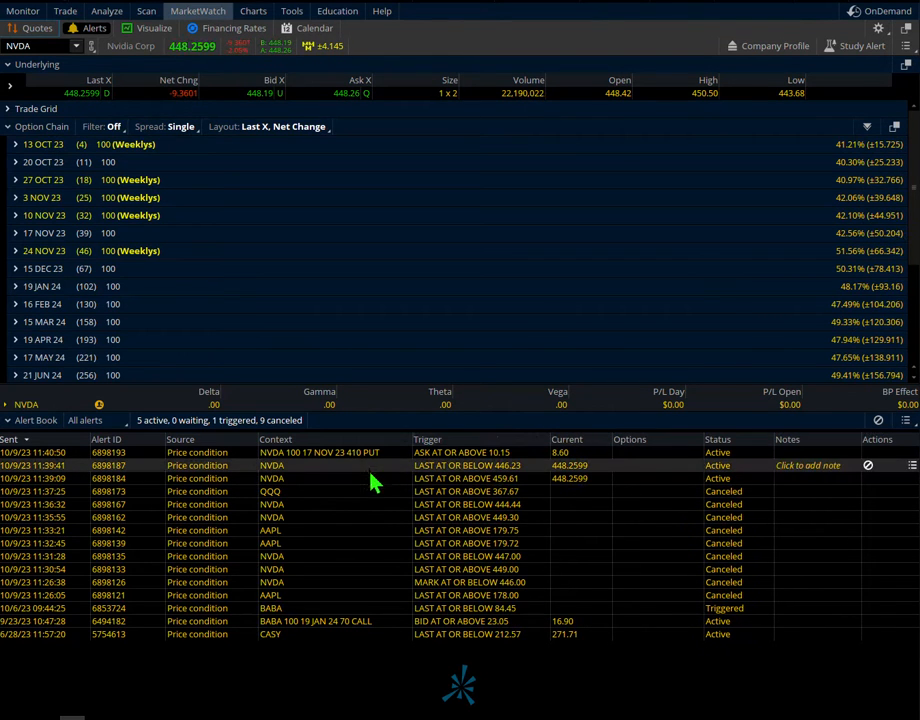